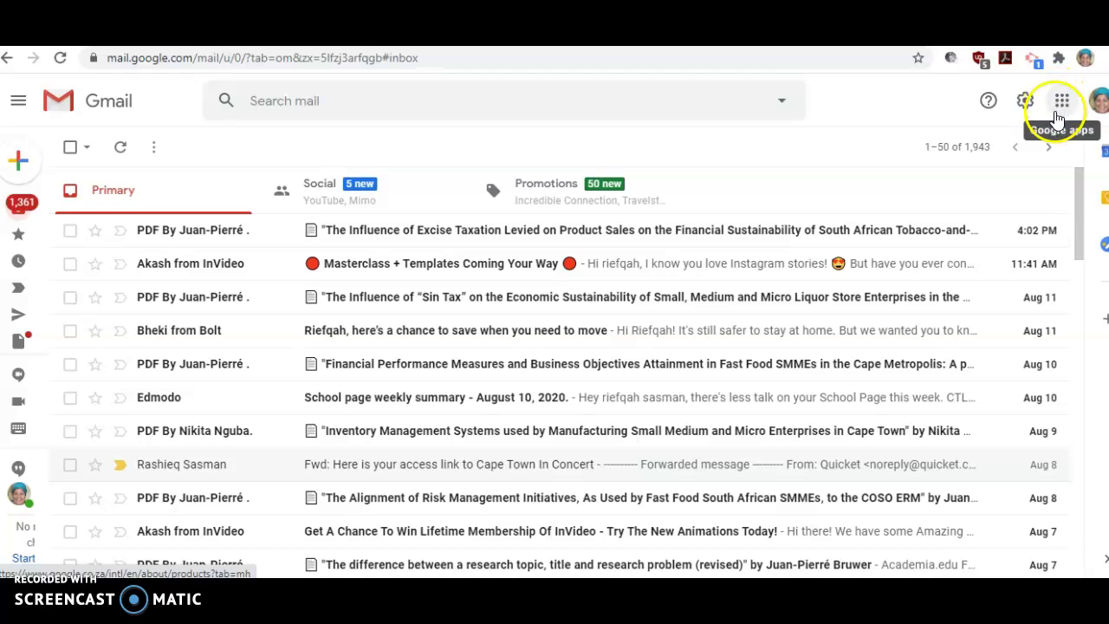
Switch to Google Classroom and create a class named 11 A, acknowledging the notice about using Classroom at a school.
{"action": "left_click", "coordinate": [1064, 105]}
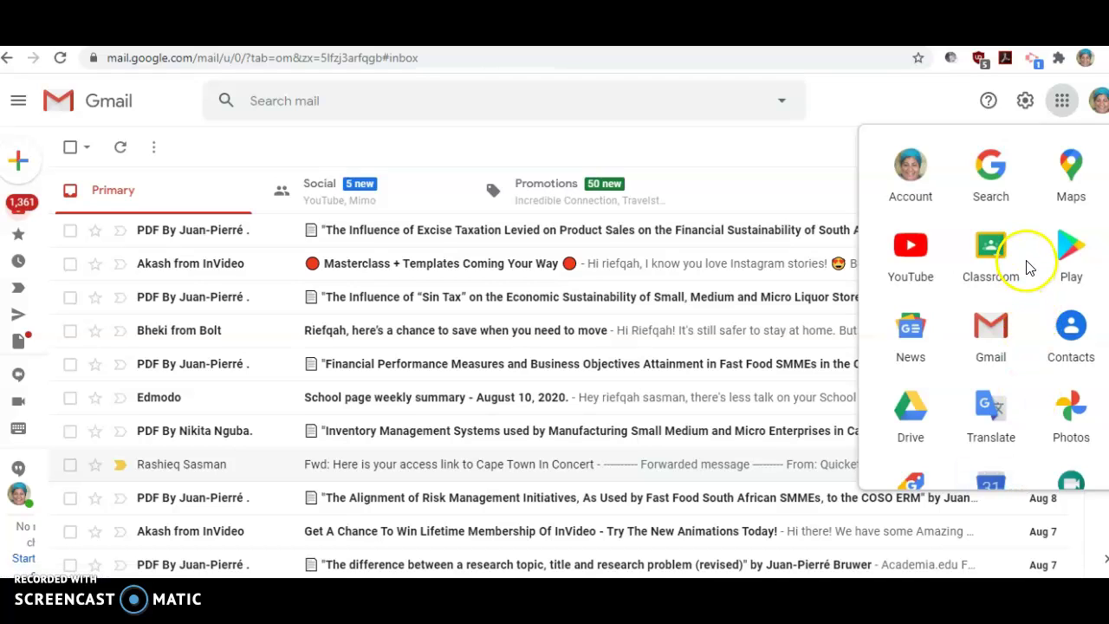
{"action": "left_click", "coordinate": [991, 249]}
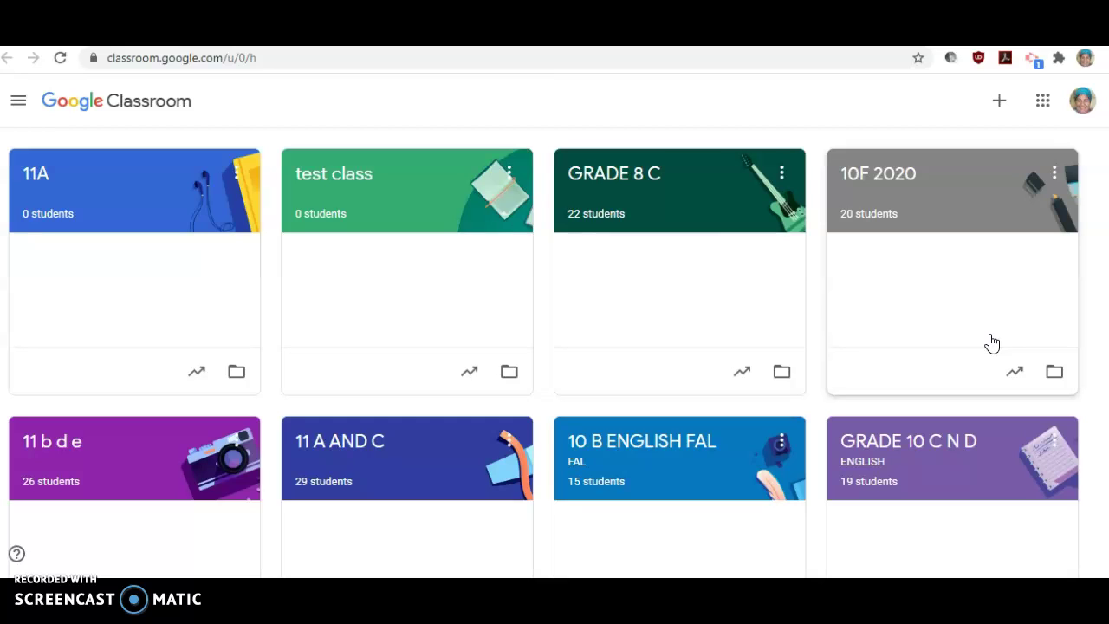
{"action": "left_click", "coordinate": [998, 105]}
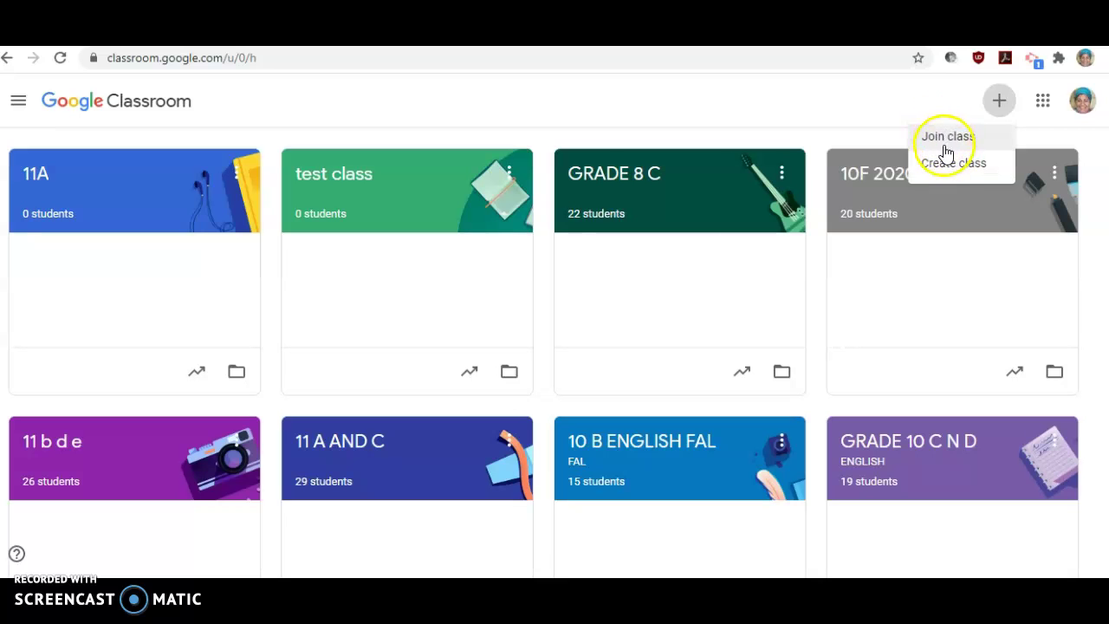
{"action": "left_click", "coordinate": [947, 172]}
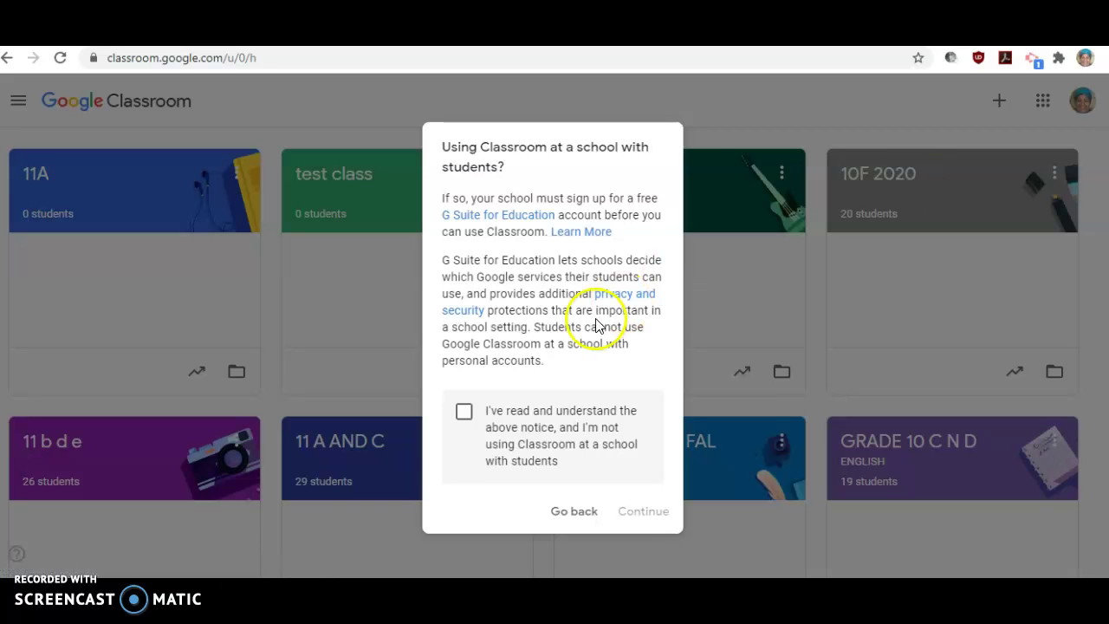
{"action": "left_click", "coordinate": [465, 415]}
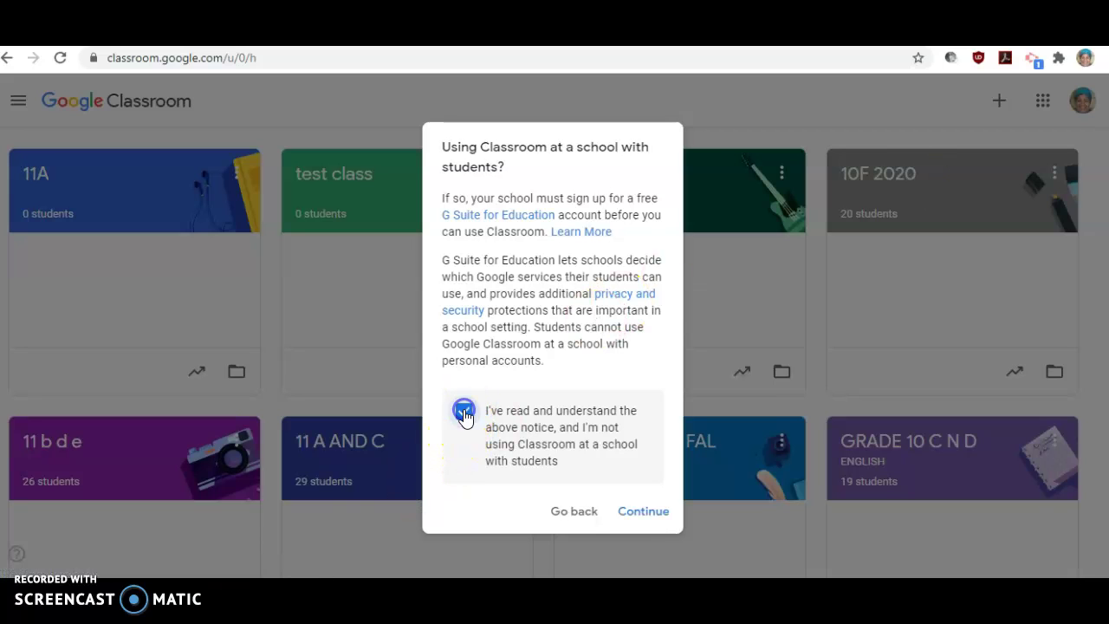
{"action": "left_click", "coordinate": [640, 514]}
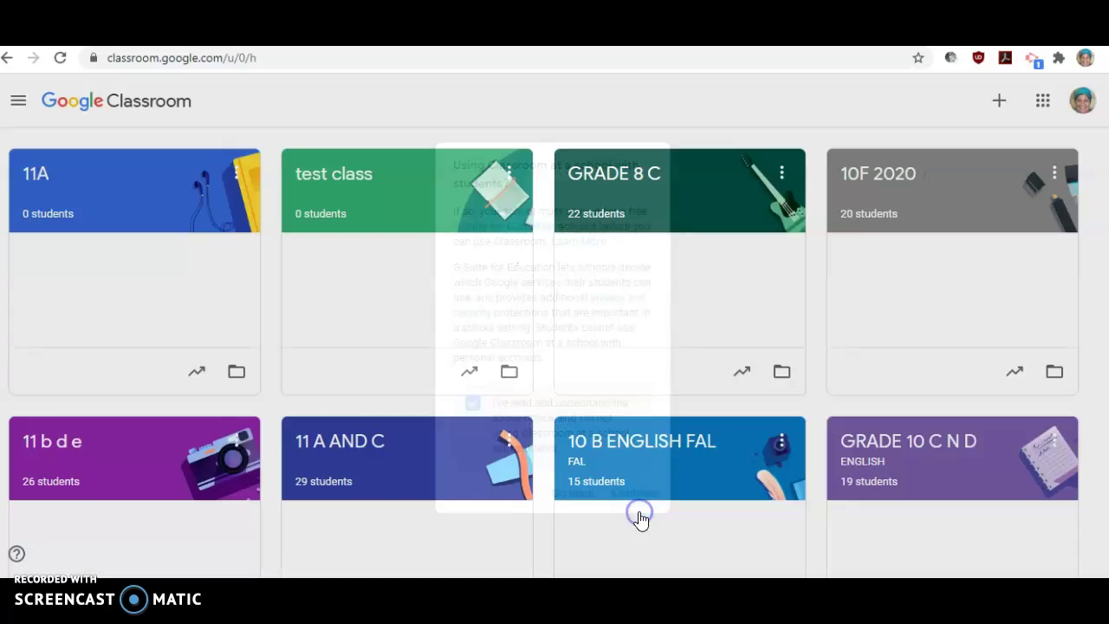
{"action": "left_click", "coordinate": [417, 251]}
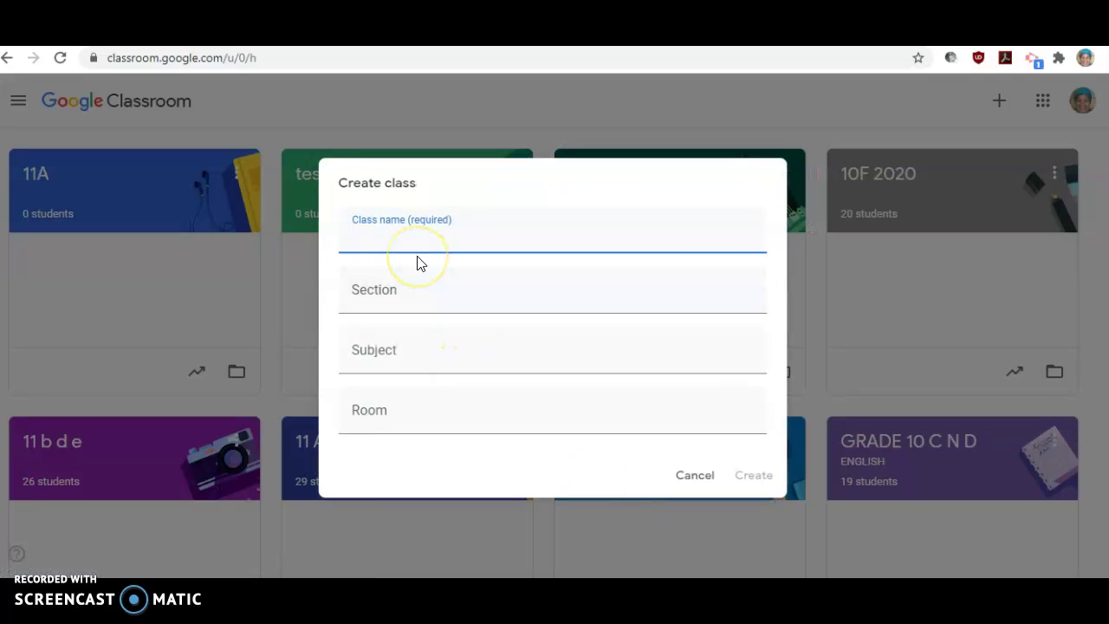
{"action": "type", "text": "11 A"}
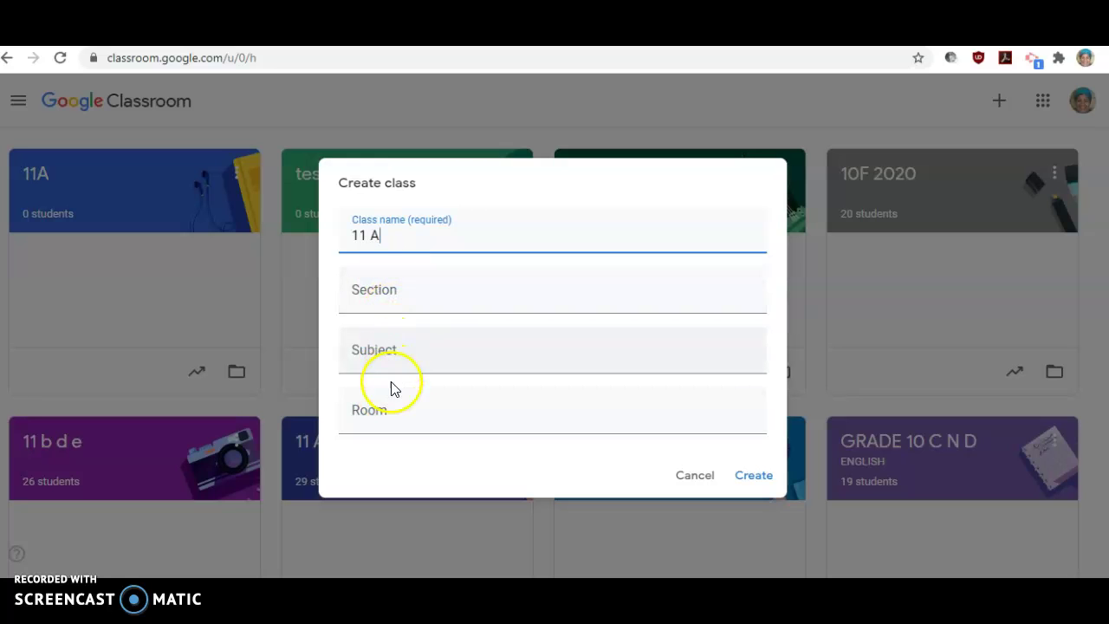
{"action": "left_click", "coordinate": [758, 481]}
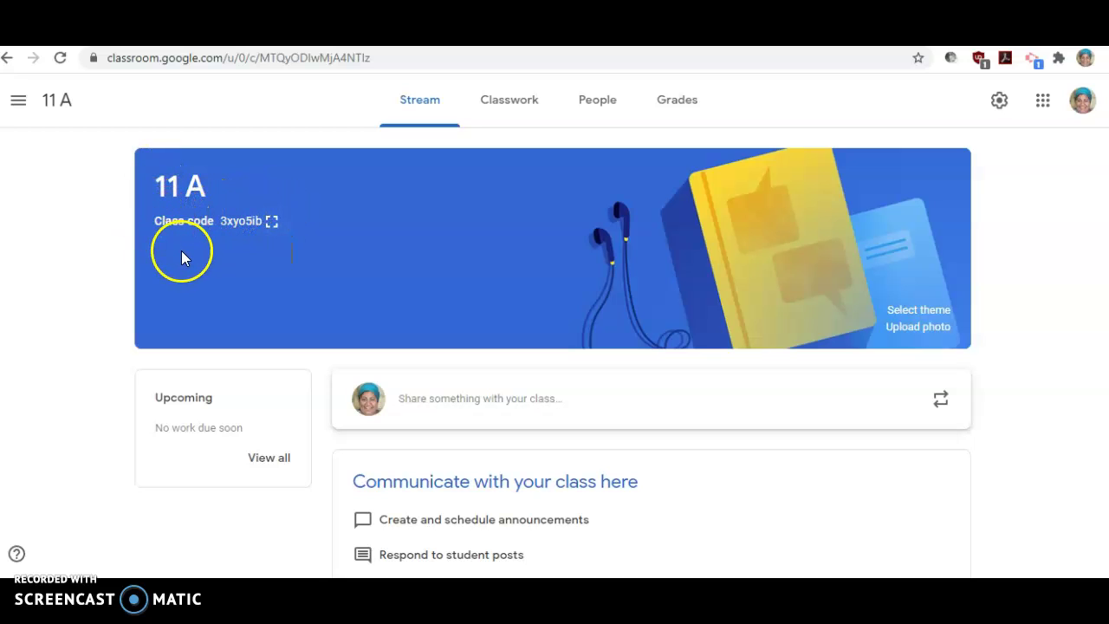
View the class code of 11 A in enlarged form and close that display.
{"action": "left_click", "coordinate": [272, 222]}
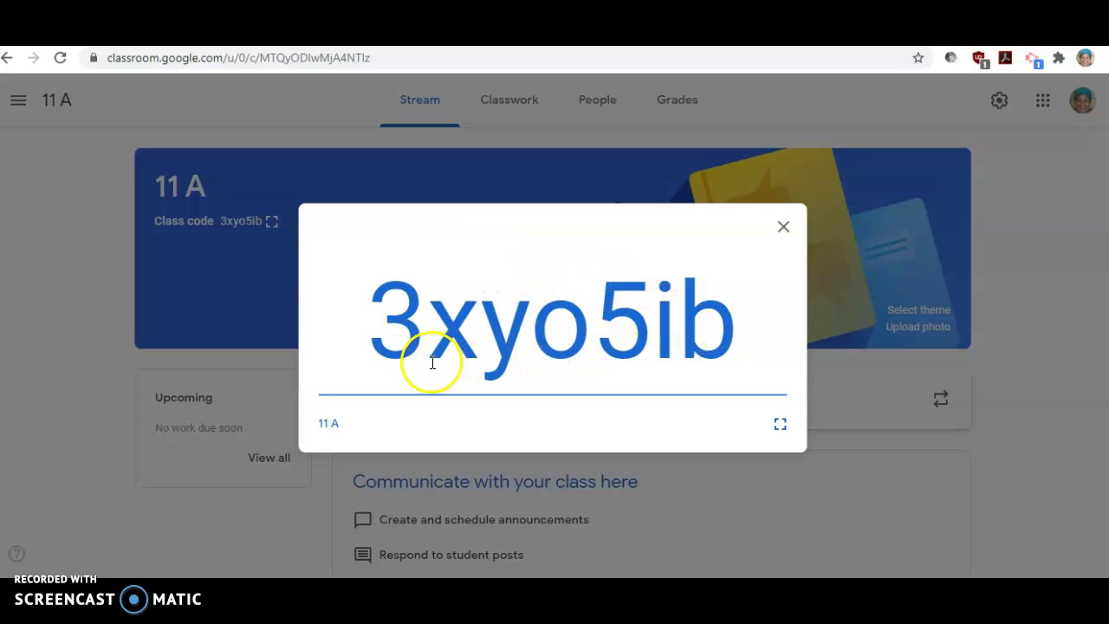
{"action": "left_click", "coordinate": [784, 229]}
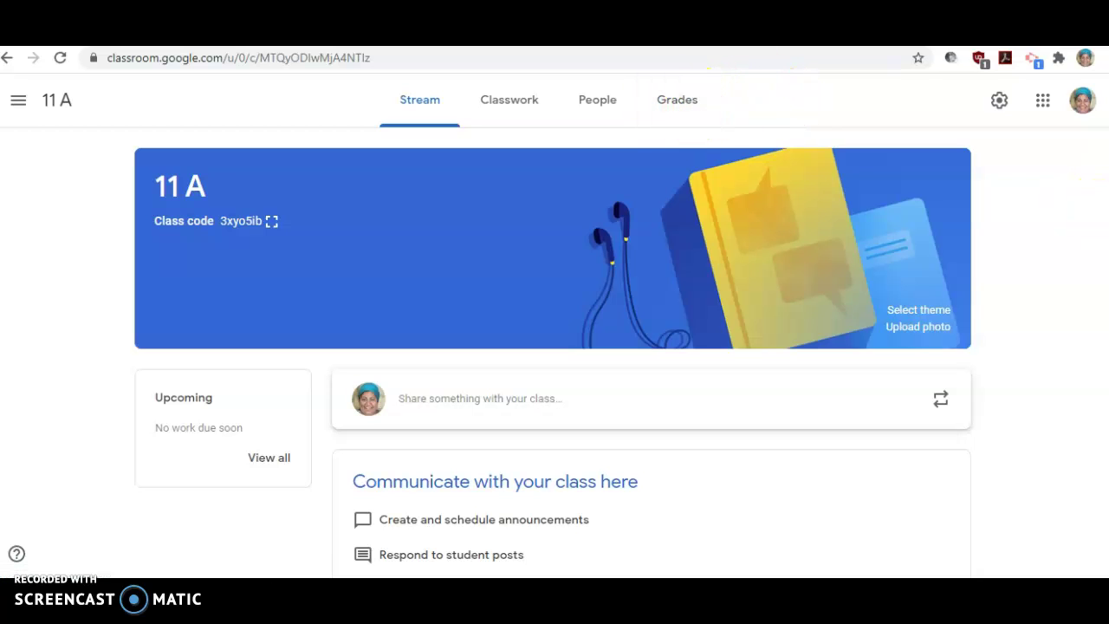
Post the announcement "Hello" to all students in the 11 A class stream.
{"action": "scroll", "coordinate": [553, 350], "scroll_direction": "down", "scroll_amount": 1}
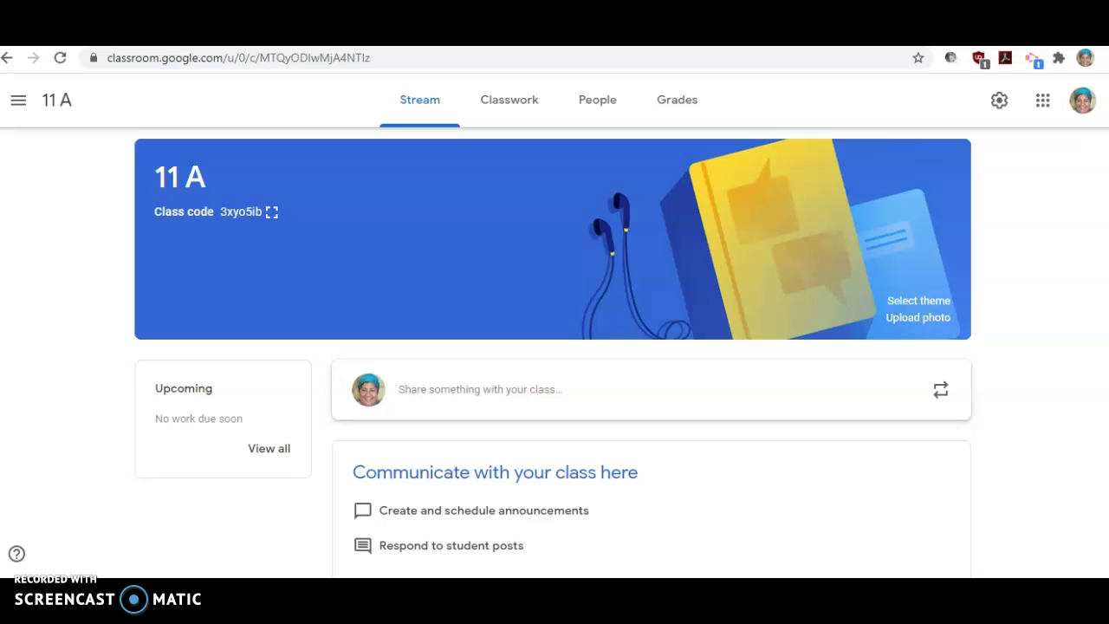
{"action": "left_click", "coordinate": [452, 390]}
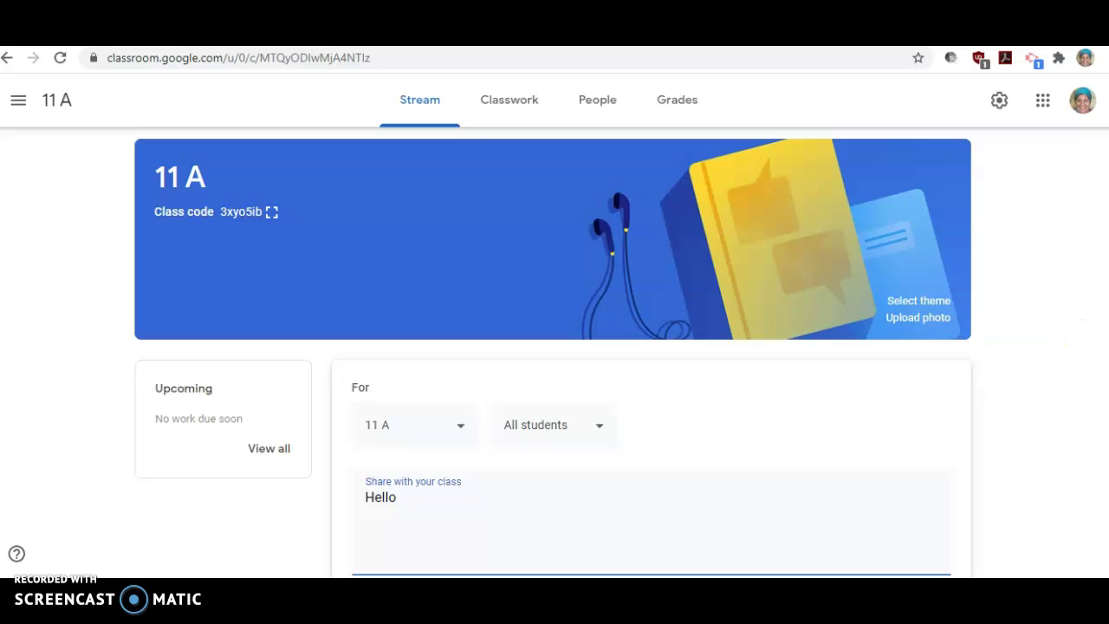
{"action": "scroll", "coordinate": [554, 353], "scroll_direction": "down", "scroll_amount": 1}
{"action": "left_click", "coordinate": [880, 494]}
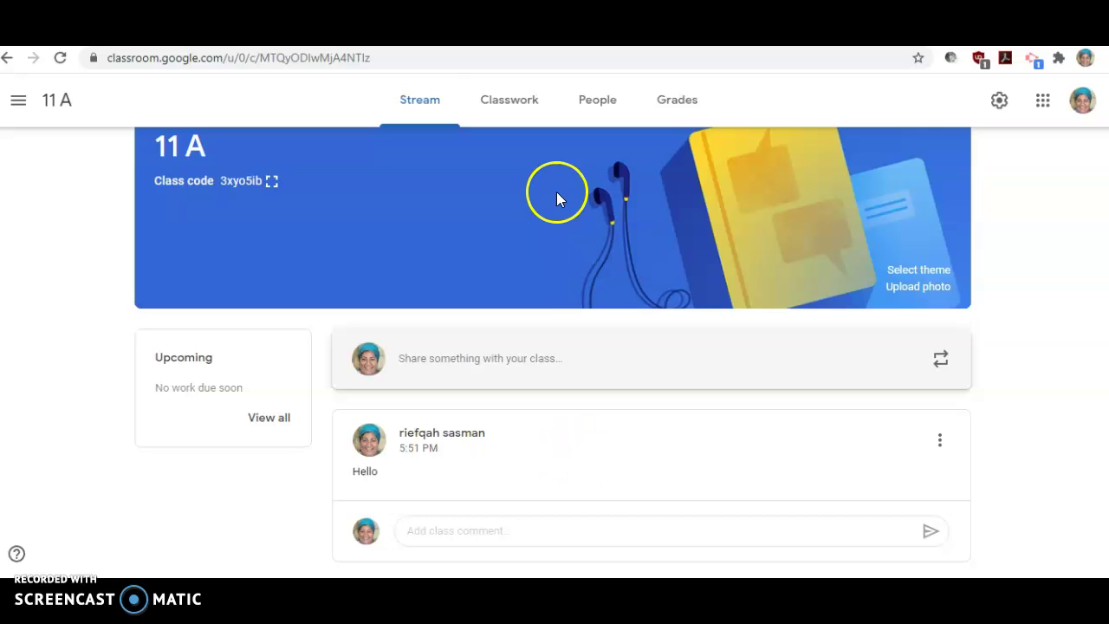
Start a new material post titled "test" in the classwork of 11 A.
{"action": "left_click", "coordinate": [517, 101]}
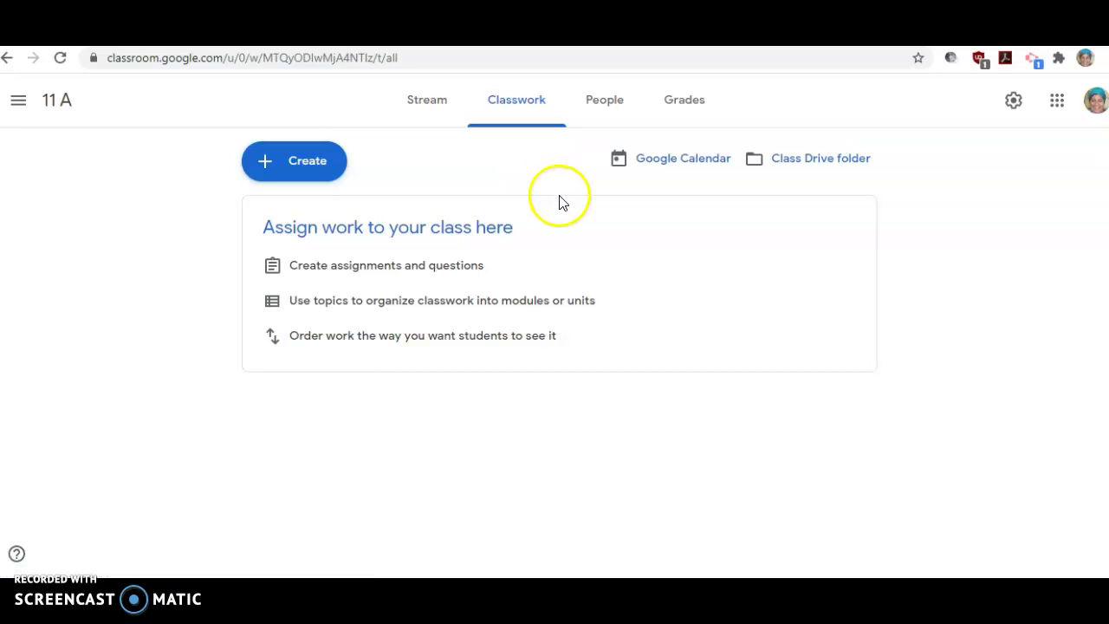
{"action": "left_click", "coordinate": [305, 172]}
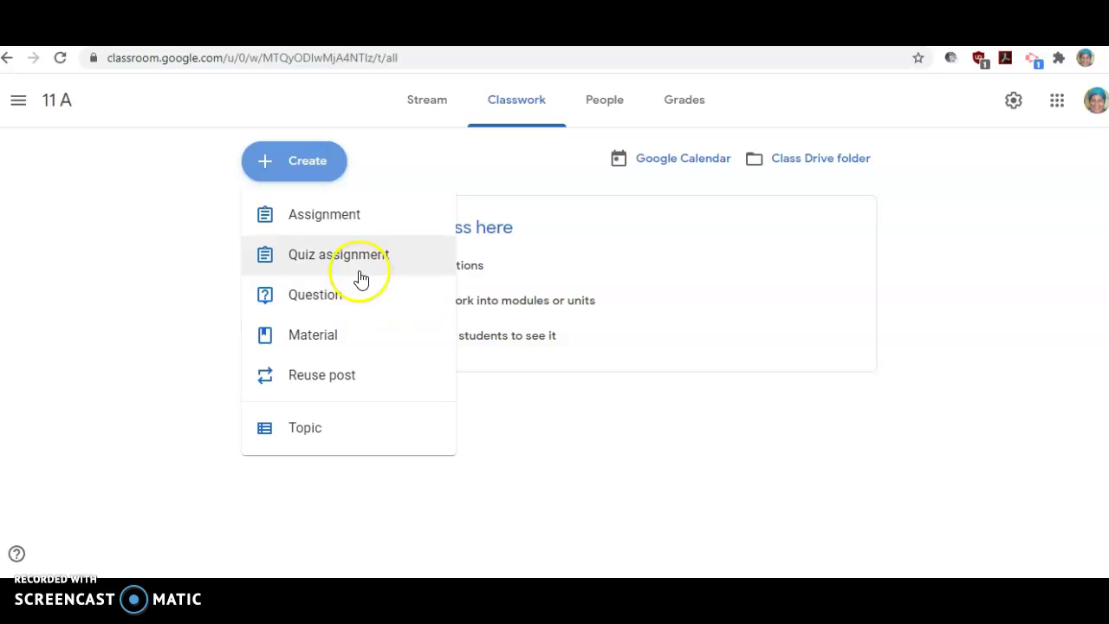
{"action": "left_click", "coordinate": [310, 338]}
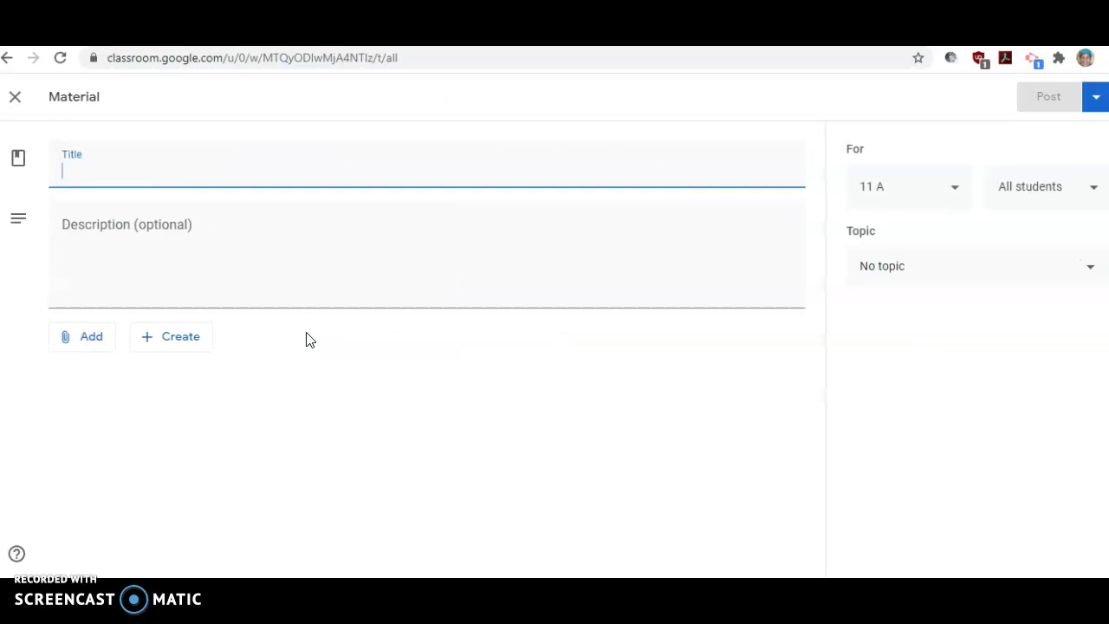
{"action": "type", "text": "test"}
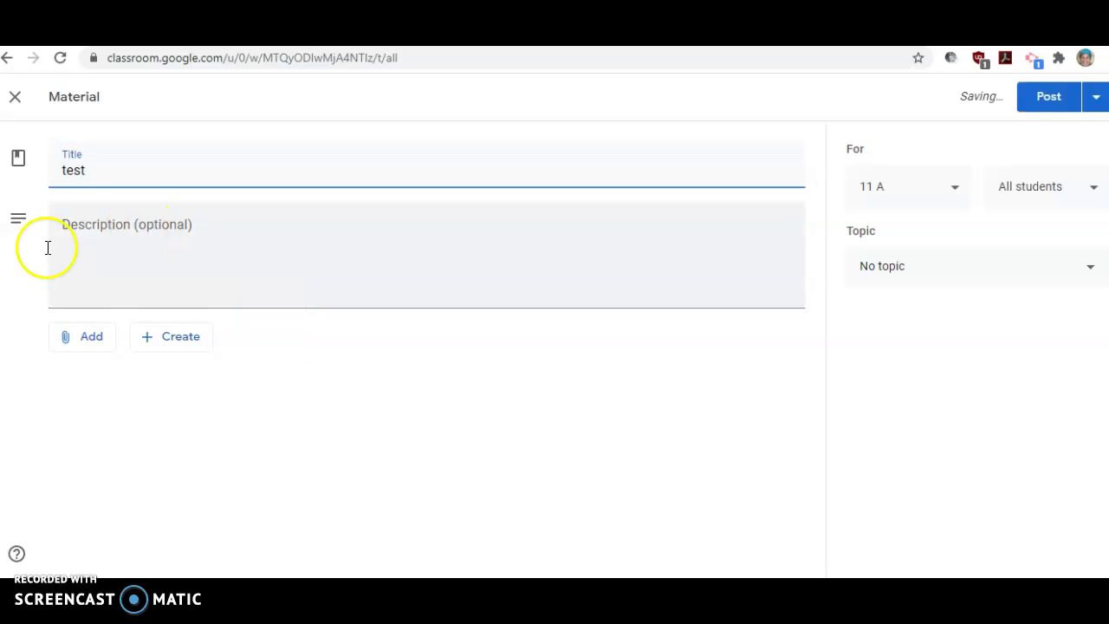
Search YouTube for "happy" and attach the video "Pharrell Williams - Happy (Official Music Video)" to the material.
{"action": "left_click", "coordinate": [91, 338]}
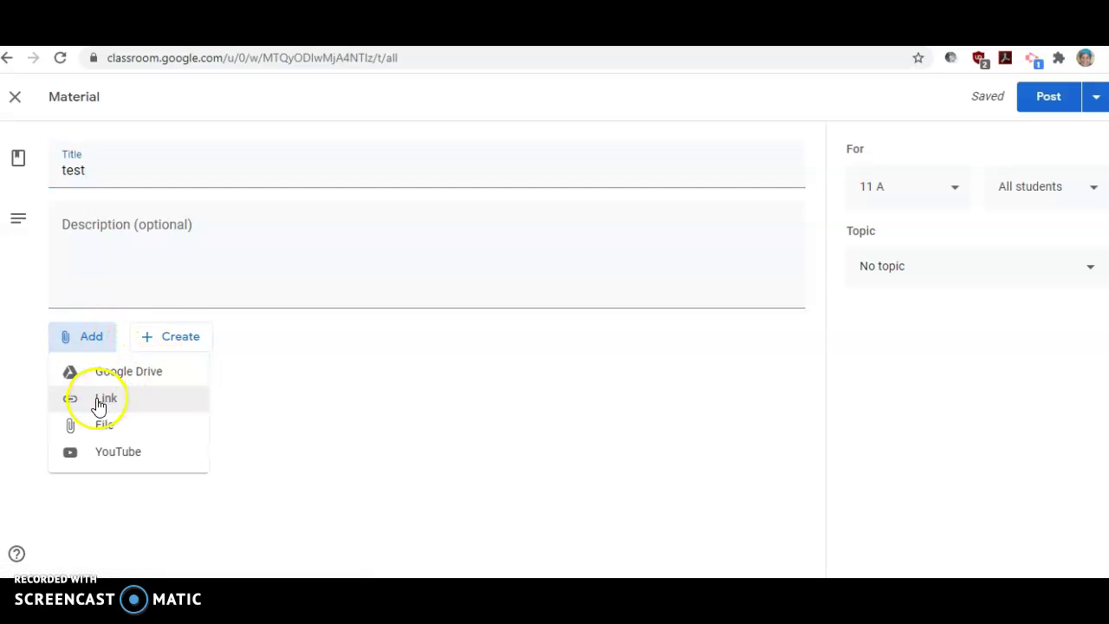
{"action": "left_click", "coordinate": [130, 462]}
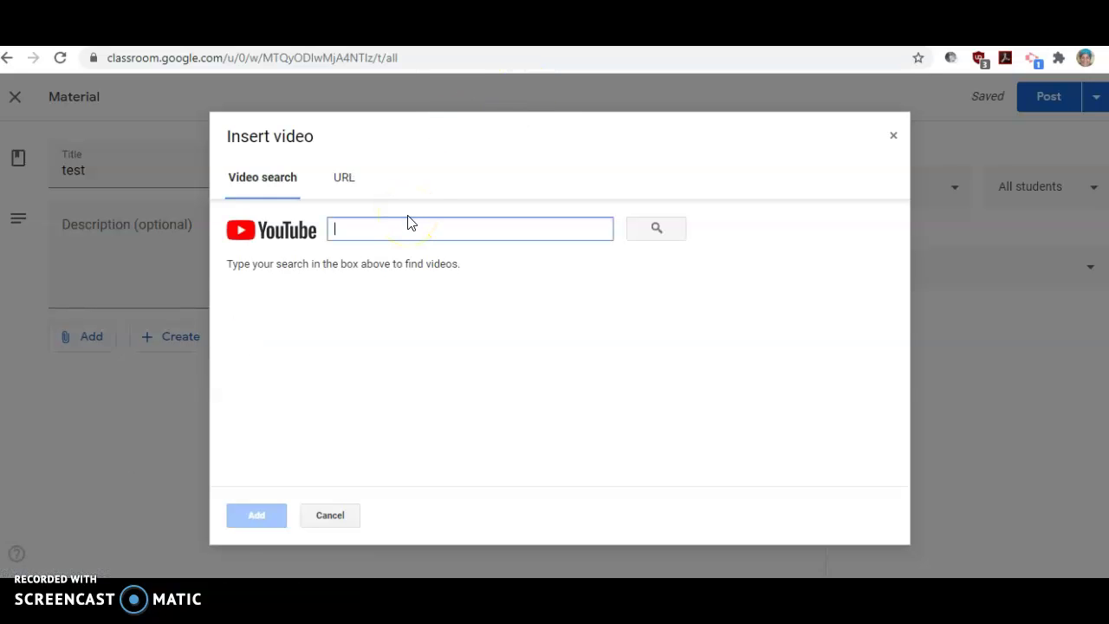
{"action": "type", "text": "happy"}
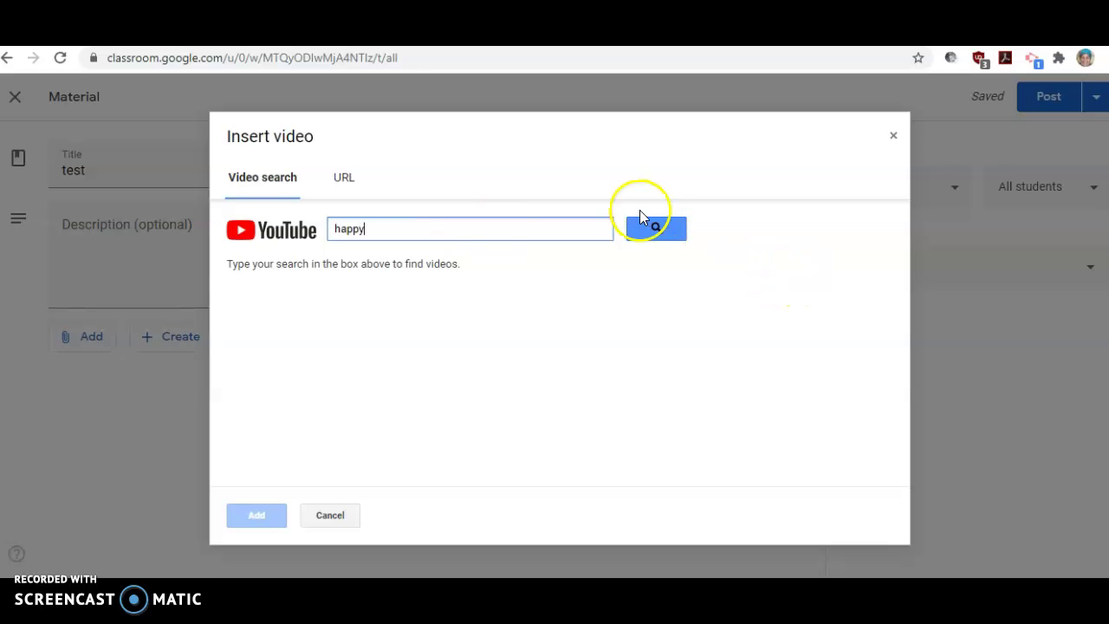
{"action": "left_click", "coordinate": [658, 231]}
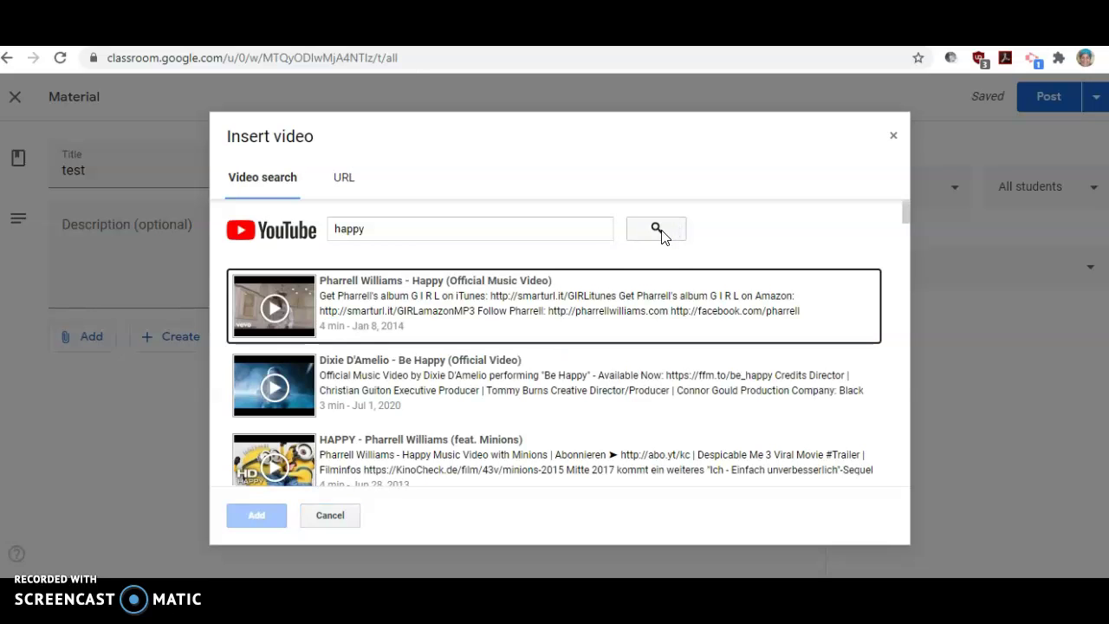
{"action": "left_click", "coordinate": [321, 295]}
{"action": "left_click", "coordinate": [249, 516]}
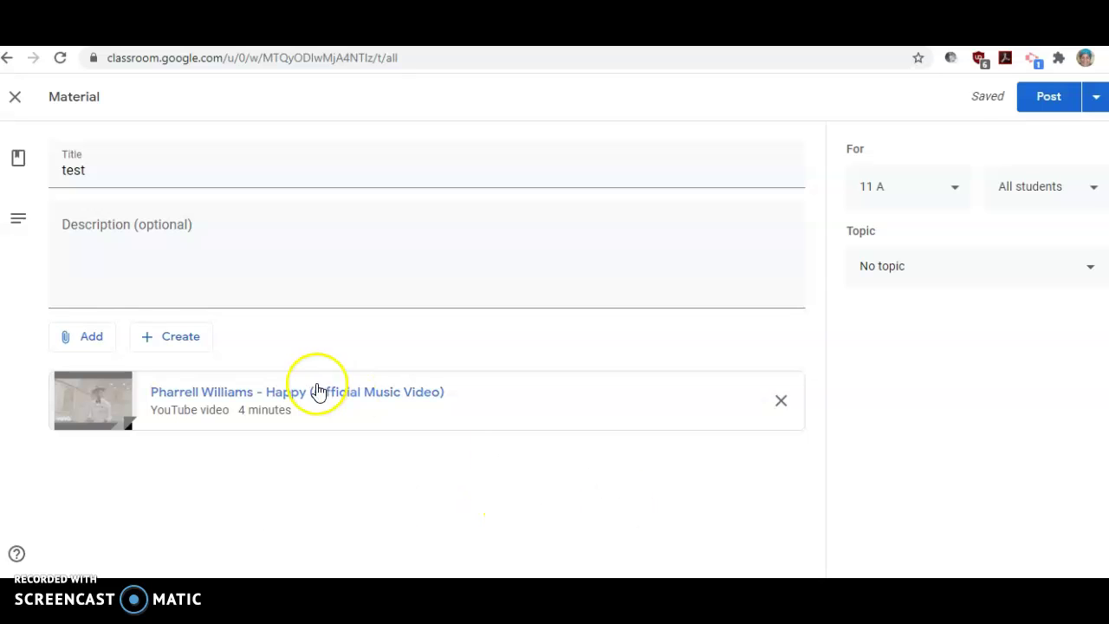
Upload the AN ABANDONED BUNDLE PowerPoint from the desktop's 2019 TASKS folder as an attachment and post the material.
{"action": "left_click", "coordinate": [84, 338]}
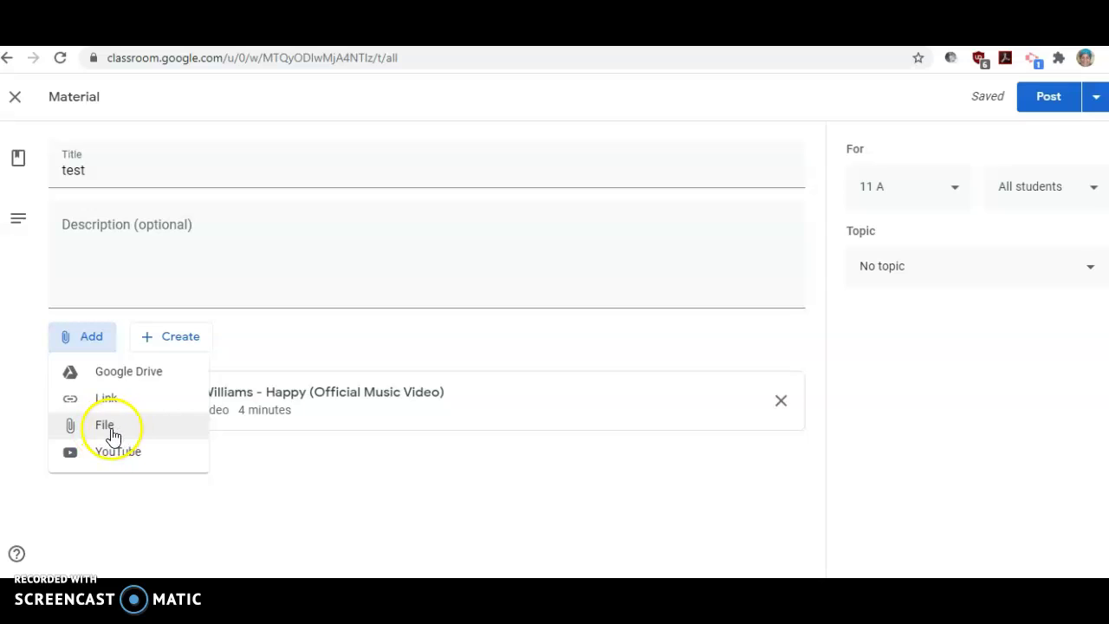
{"action": "left_click", "coordinate": [104, 427]}
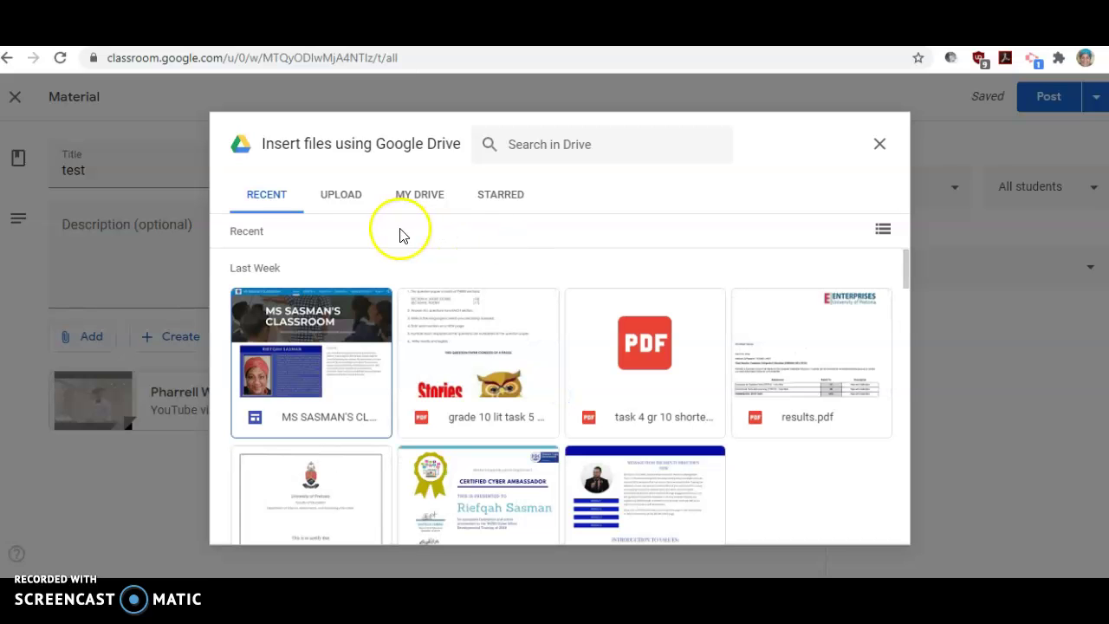
{"action": "left_click", "coordinate": [351, 198]}
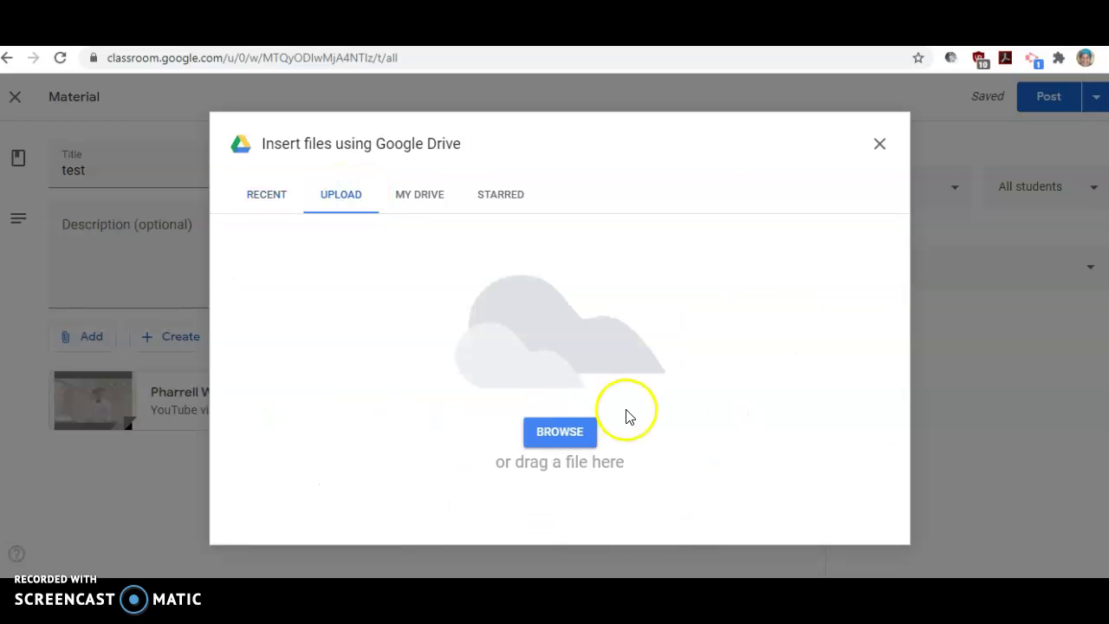
{"action": "left_click", "coordinate": [579, 431]}
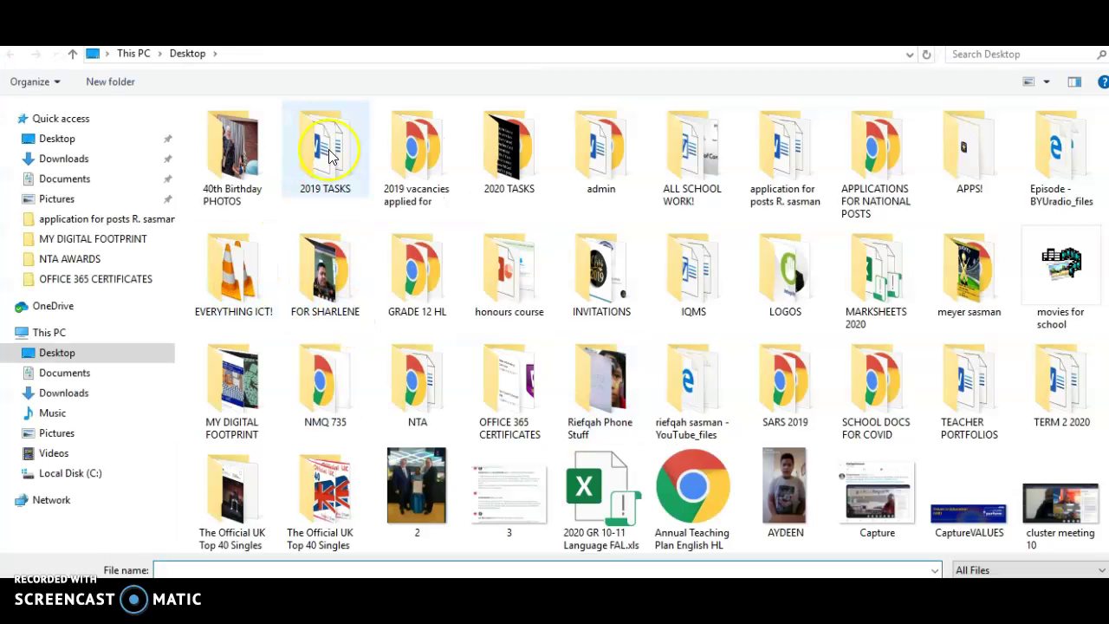
{"action": "double_click", "coordinate": [327, 154]}
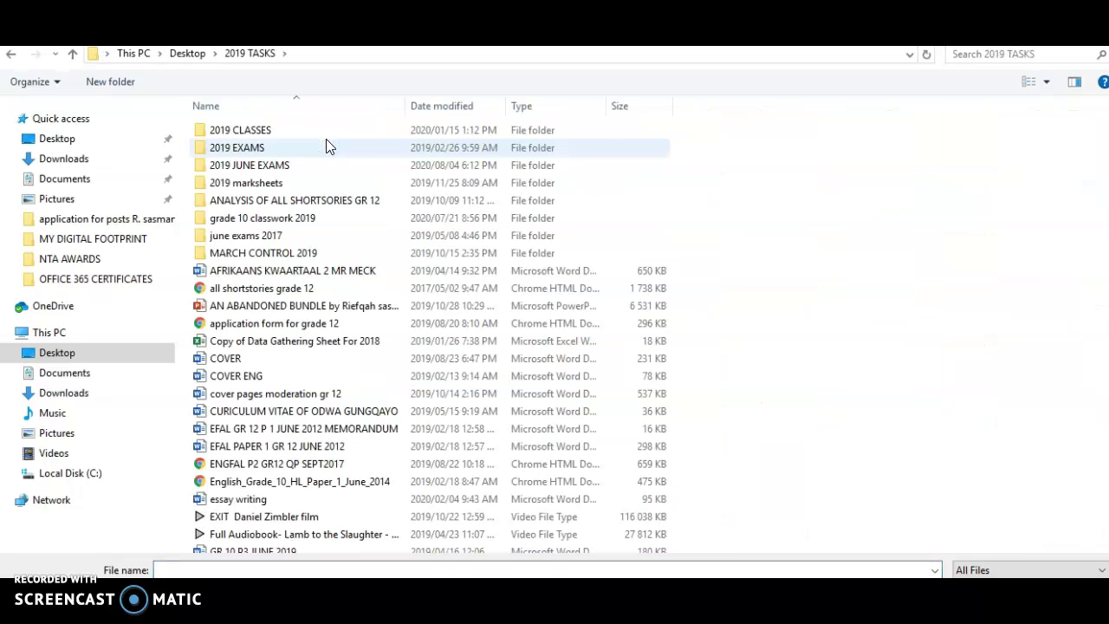
{"action": "left_click", "coordinate": [286, 310]}
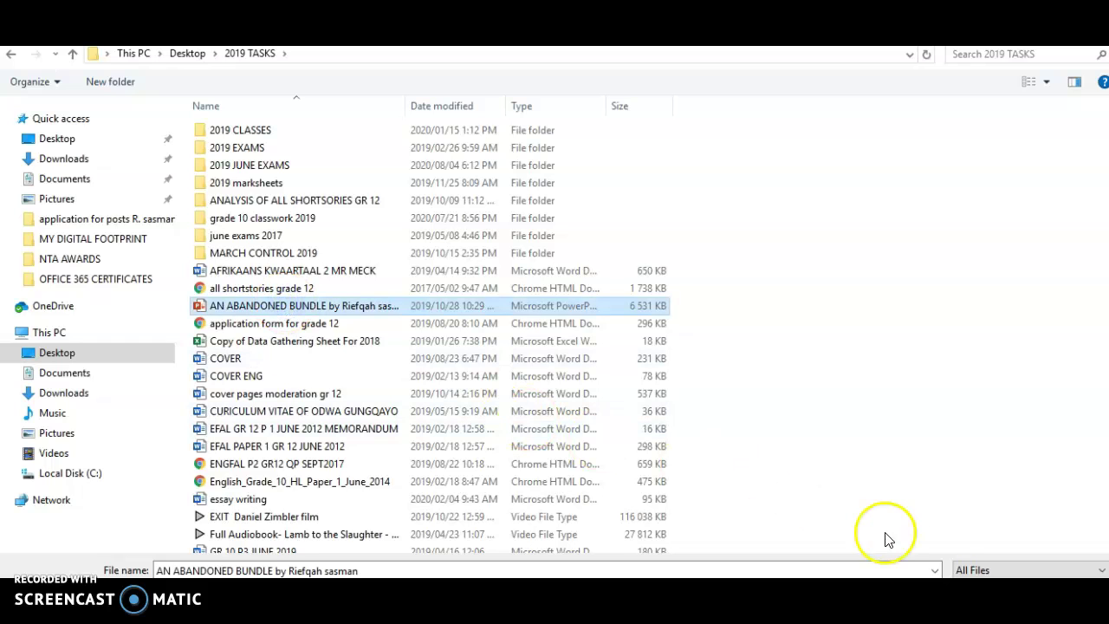
{"action": "key", "text": "Return"}
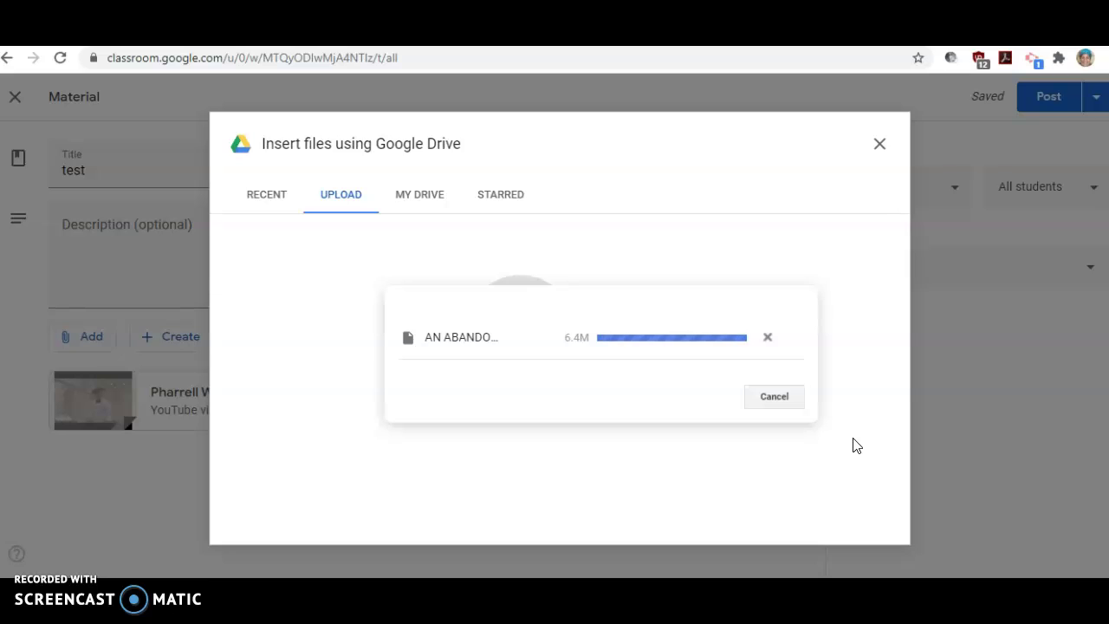
{"action": "left_click", "coordinate": [750, 461]}
{"action": "left_click", "coordinate": [648, 465]}
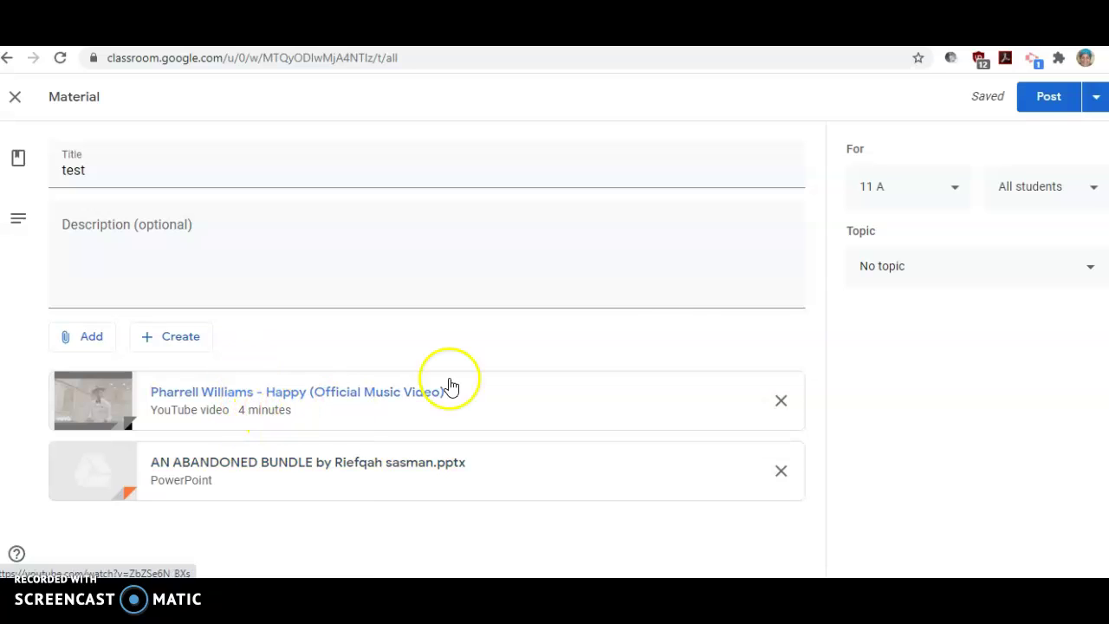
{"action": "left_click", "coordinate": [1053, 97]}
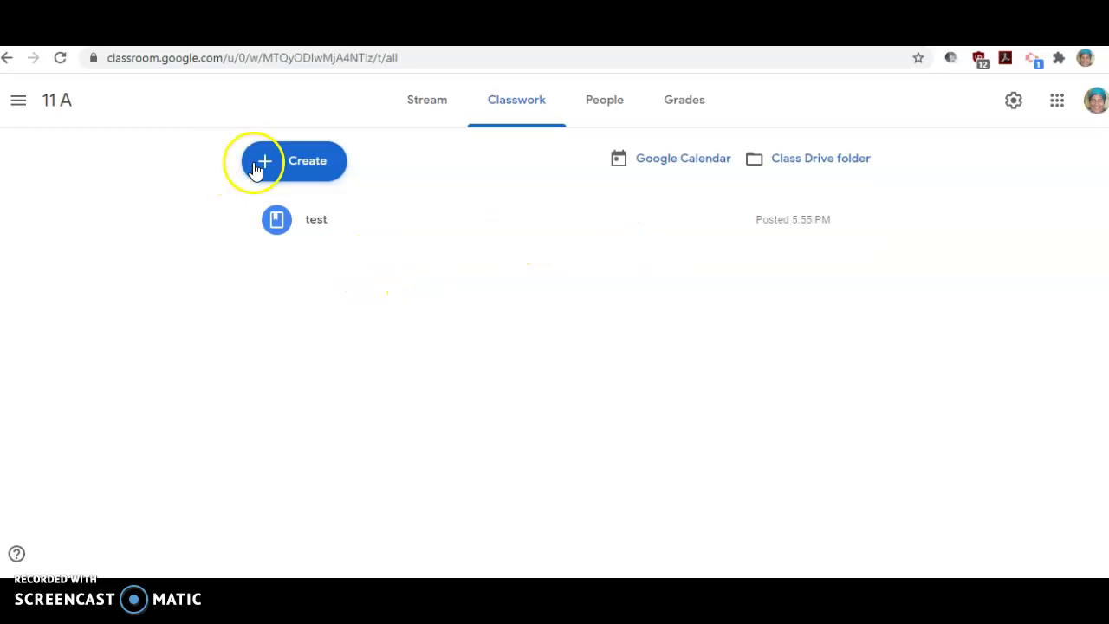
Start a new classwork assignment titled "assignment" and show its attachment options.
{"action": "left_click", "coordinate": [285, 170]}
{"action": "left_click", "coordinate": [300, 217]}
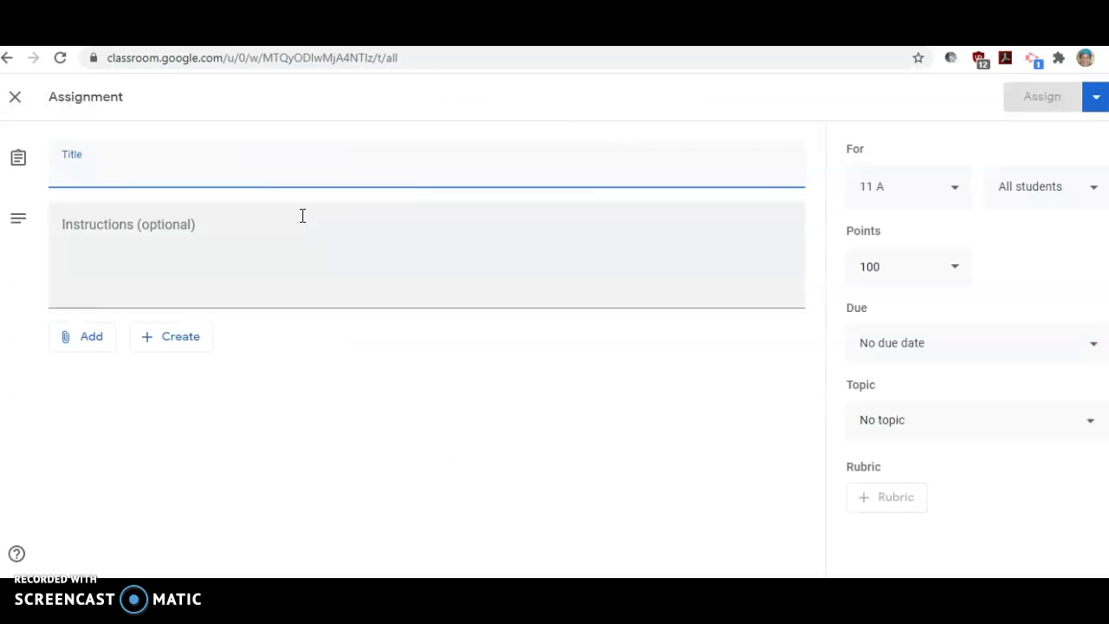
{"action": "type", "text": "assignment"}
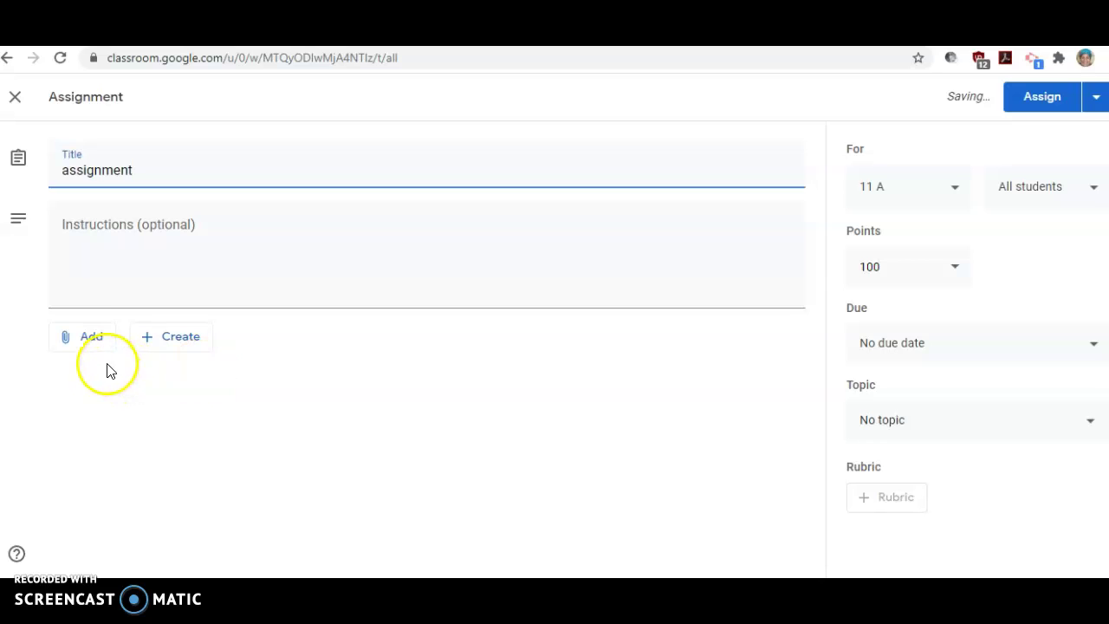
{"action": "left_click", "coordinate": [95, 340]}
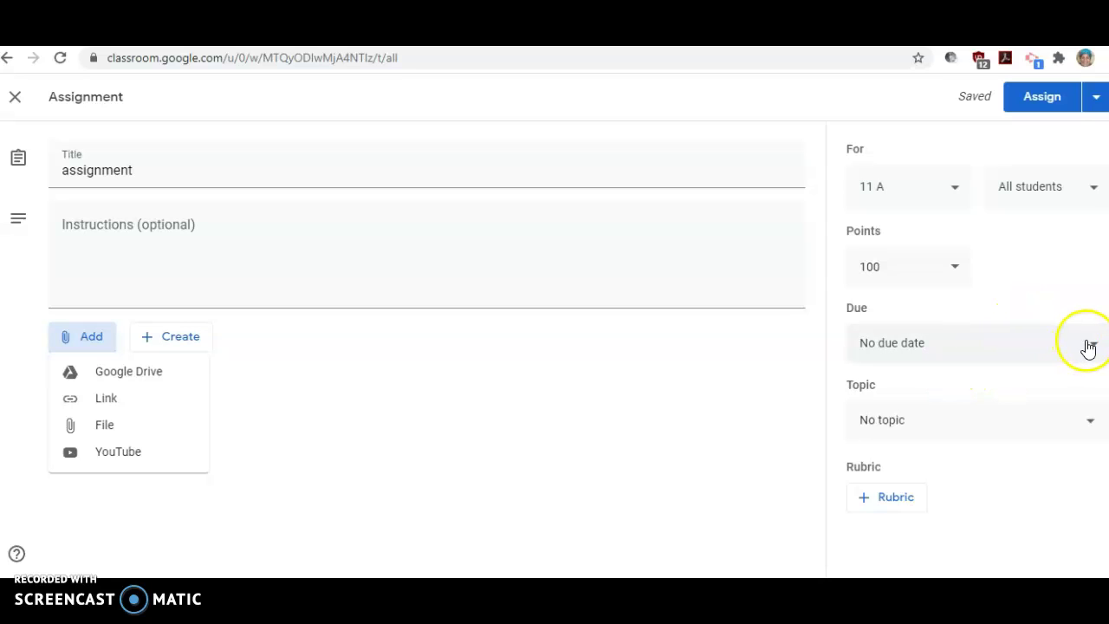
Set the assignment's points to 35 and its due date to Aug 14, 2020 at 11:59 PM.
{"action": "left_click", "coordinate": [956, 270]}
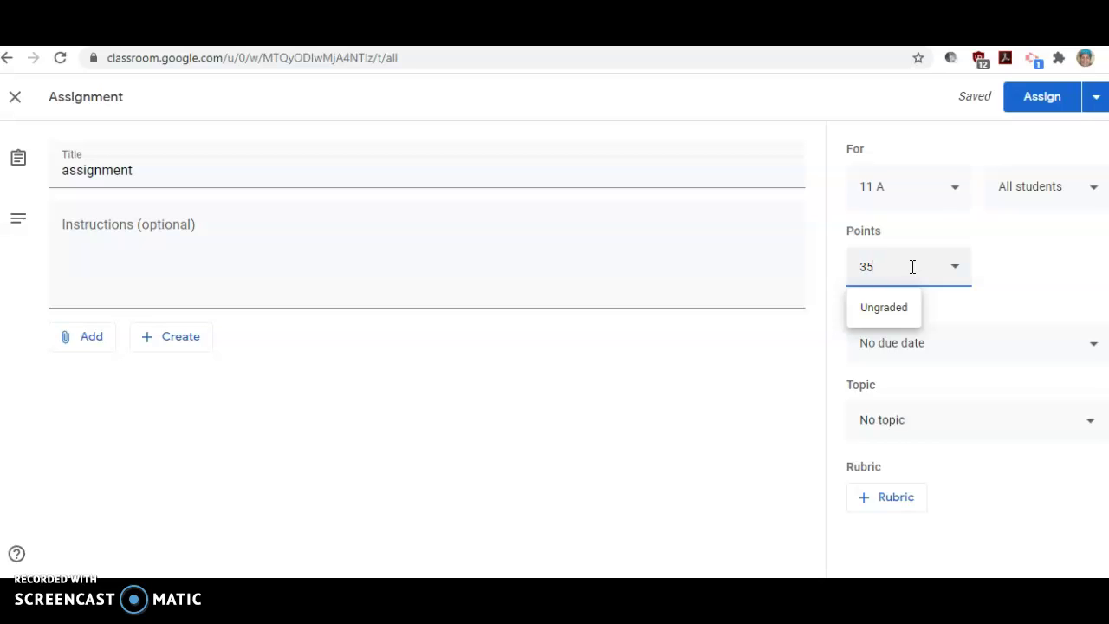
{"action": "left_click", "coordinate": [1096, 346]}
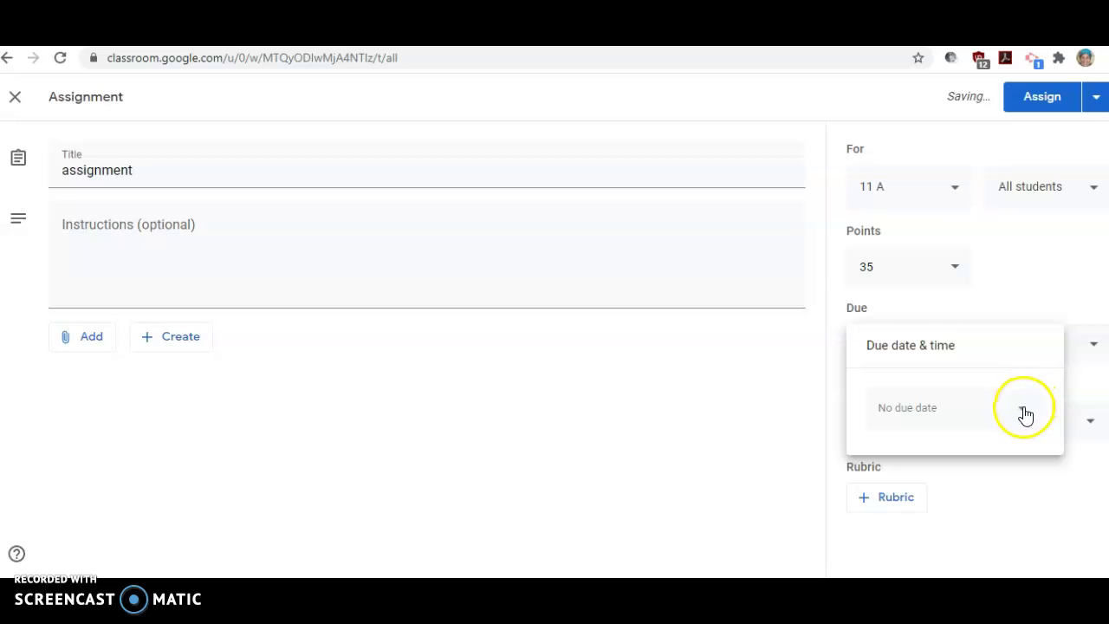
{"action": "left_click", "coordinate": [1024, 411]}
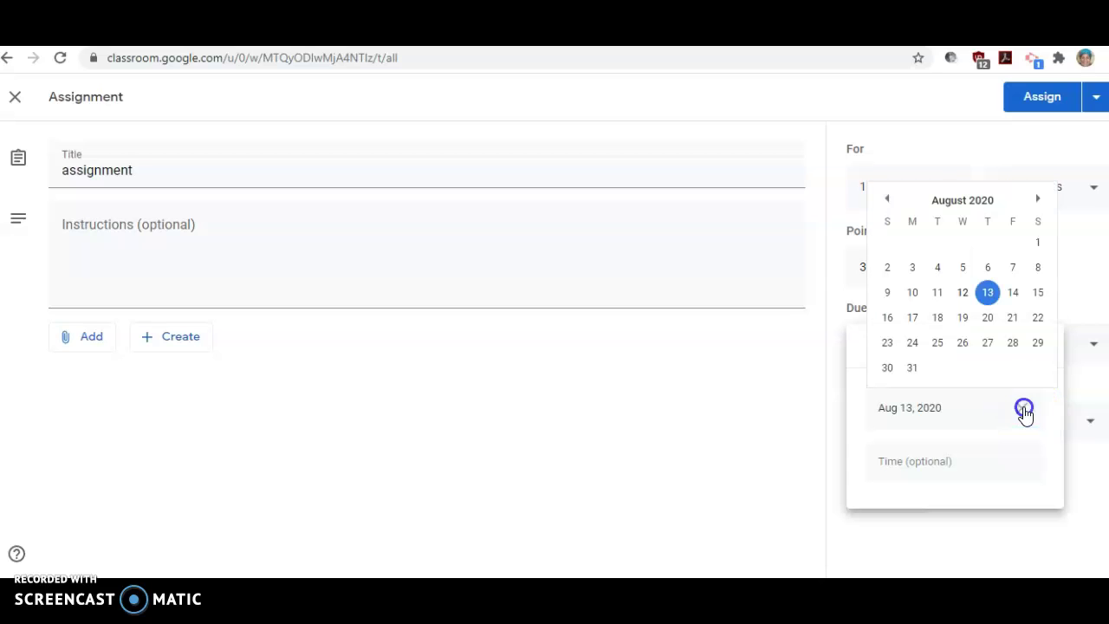
{"action": "left_click", "coordinate": [1013, 293]}
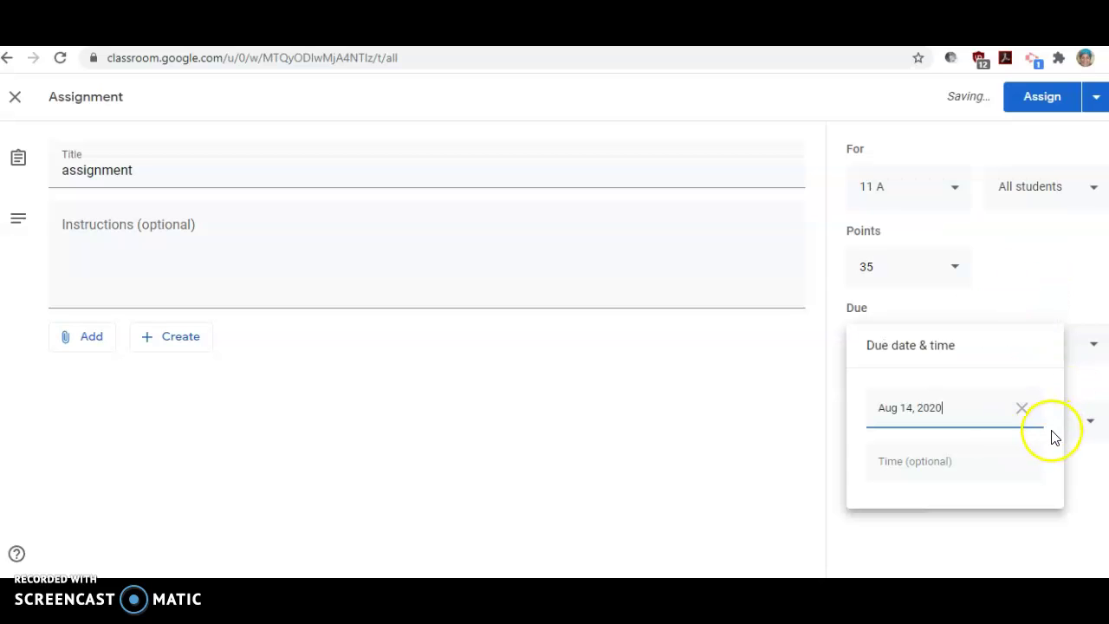
{"action": "left_click", "coordinate": [1005, 462]}
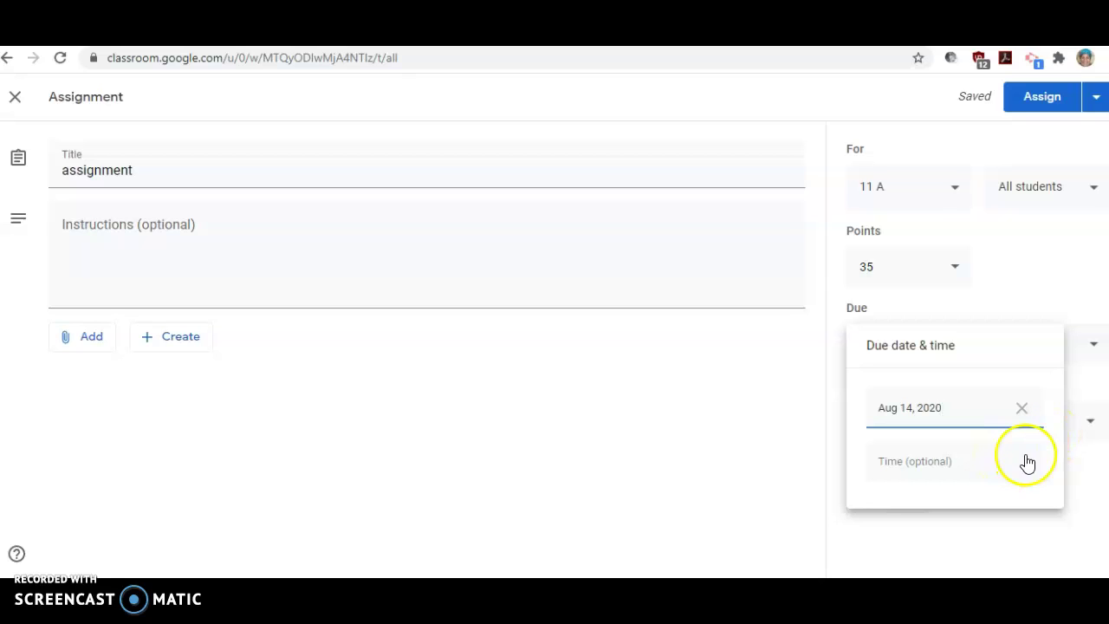
{"action": "left_click", "coordinate": [923, 464]}
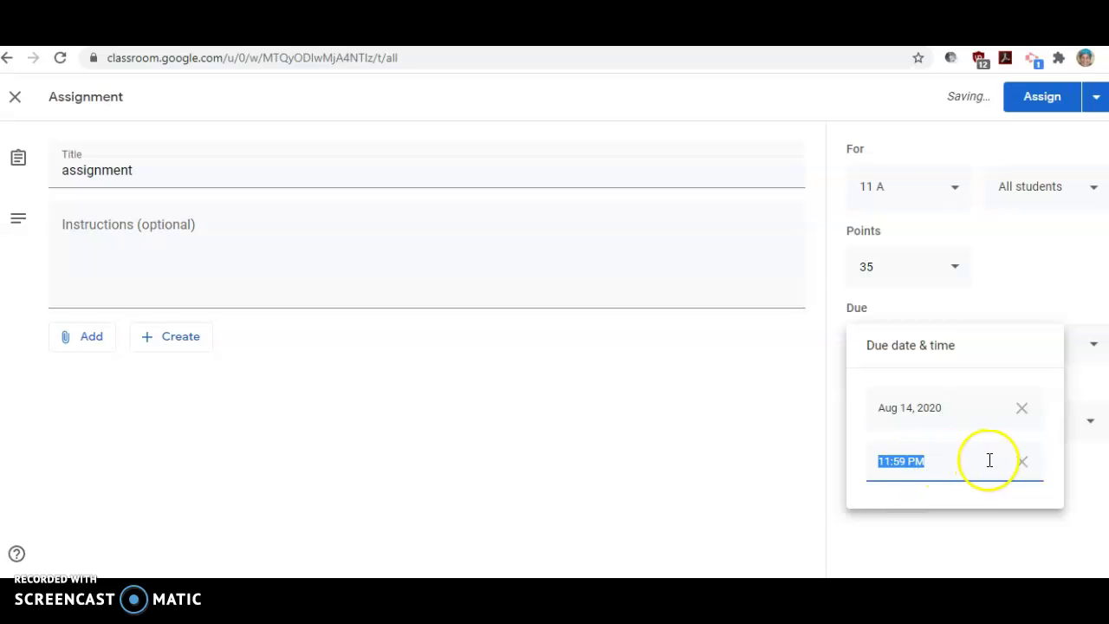
{"action": "left_click", "coordinate": [732, 479]}
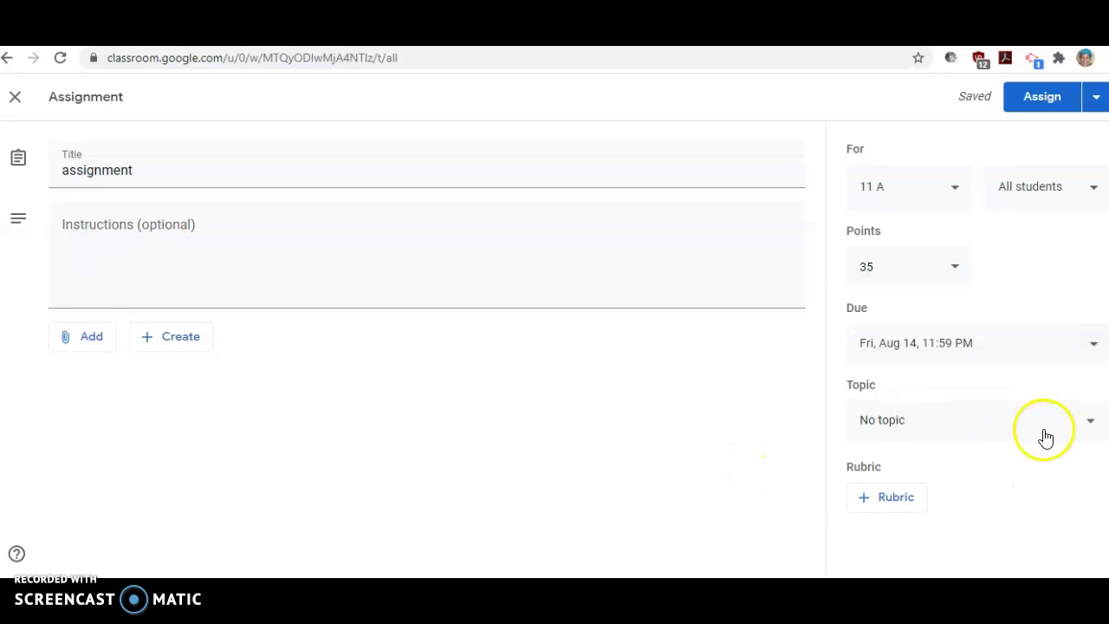
Create a topic named "test" for the assignment and assign it to the class.
{"action": "left_click", "coordinate": [1097, 427]}
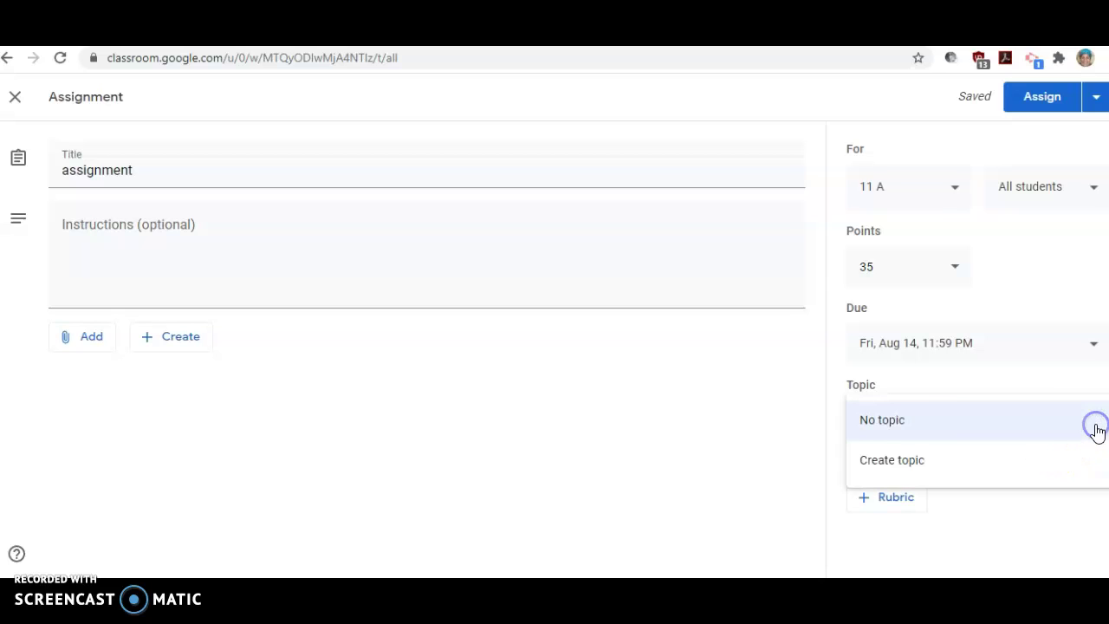
{"action": "left_click", "coordinate": [921, 468]}
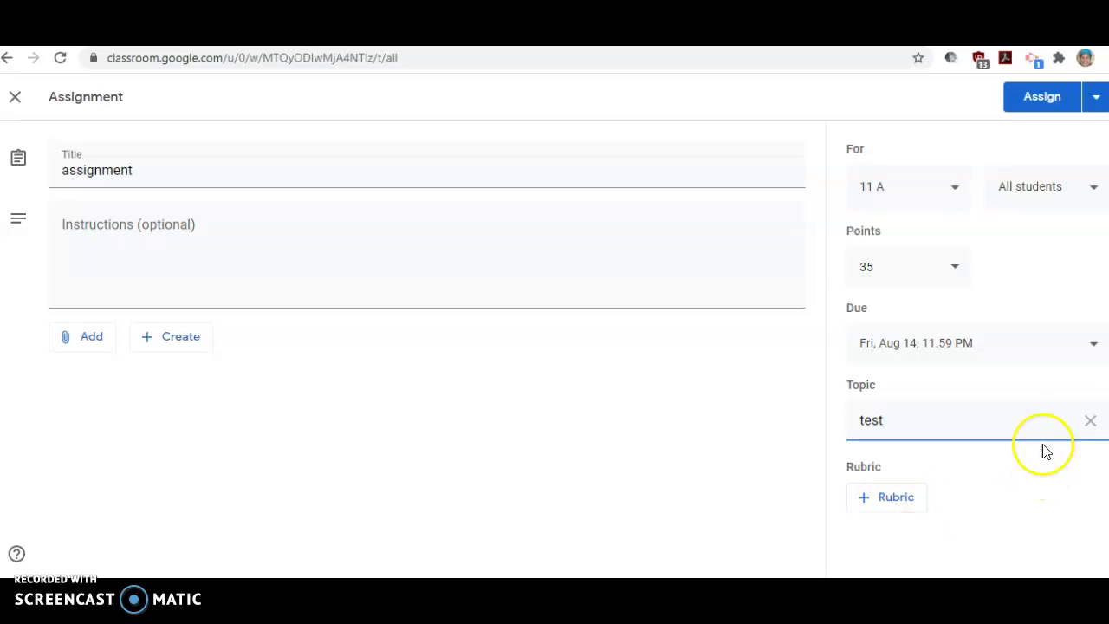
{"action": "left_click", "coordinate": [1052, 100]}
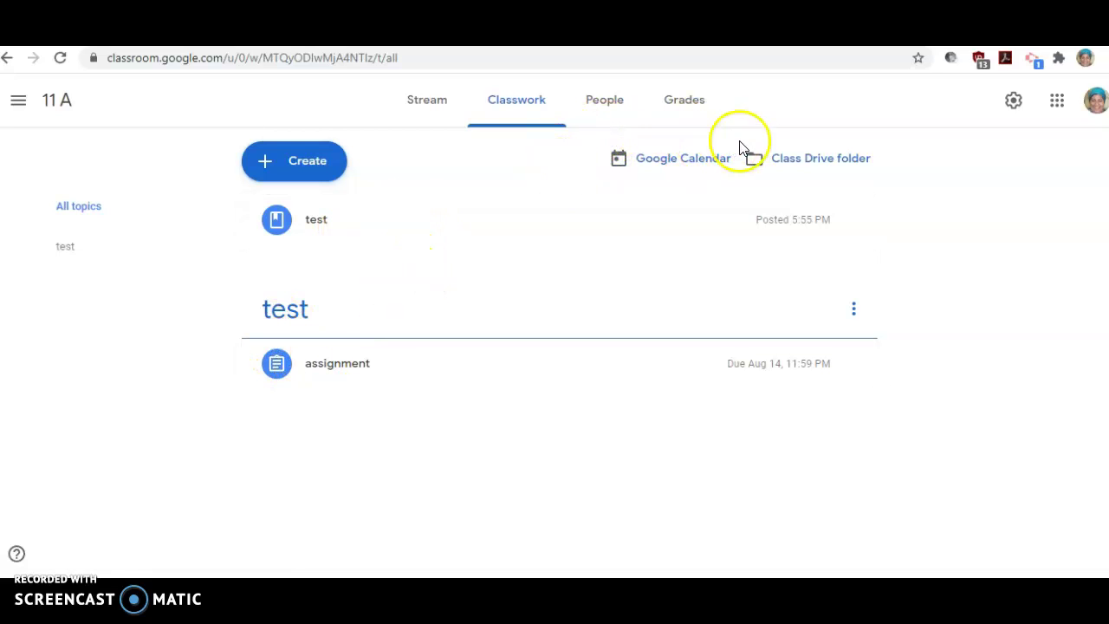
View the people of class 11 A and look at the form for inviting teachers without sending an invitation.
{"action": "left_click", "coordinate": [616, 106]}
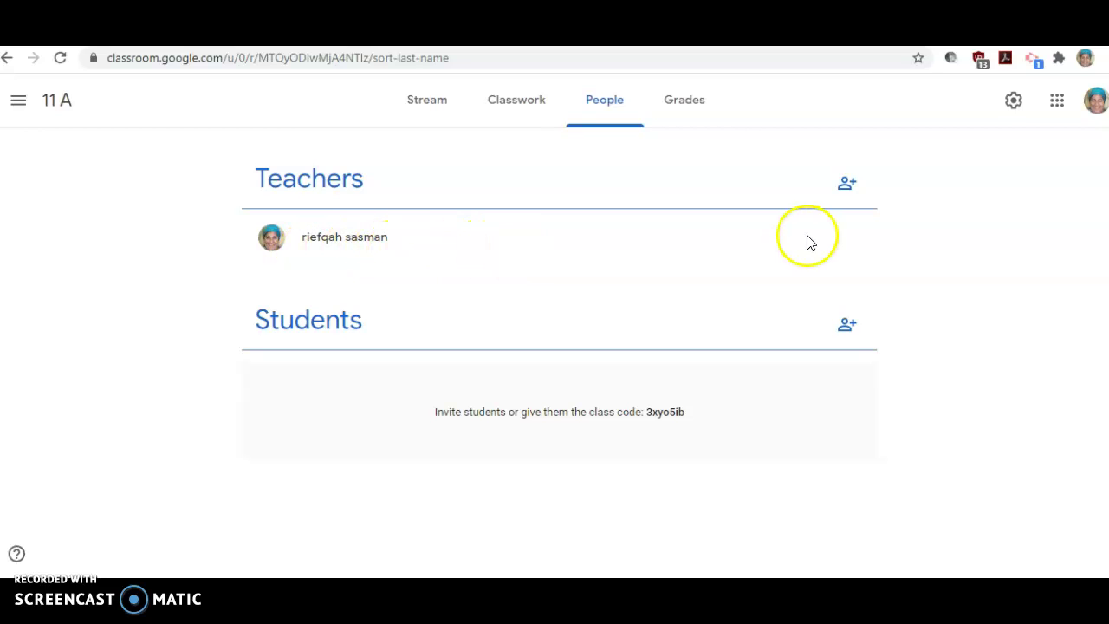
{"action": "left_click", "coordinate": [847, 184]}
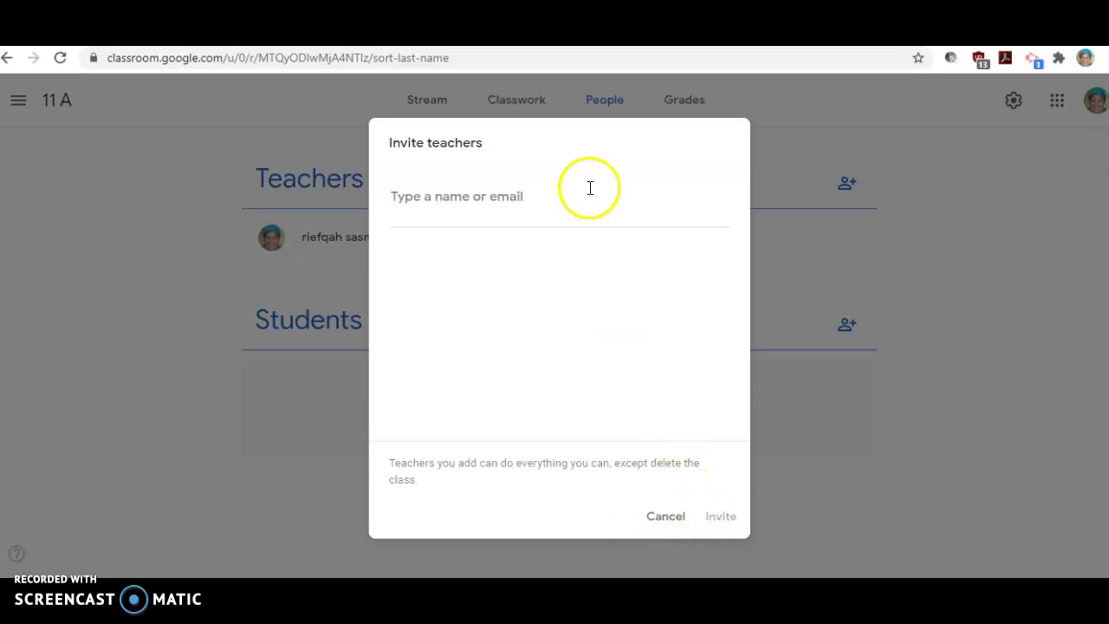
{"action": "left_click", "coordinate": [667, 518]}
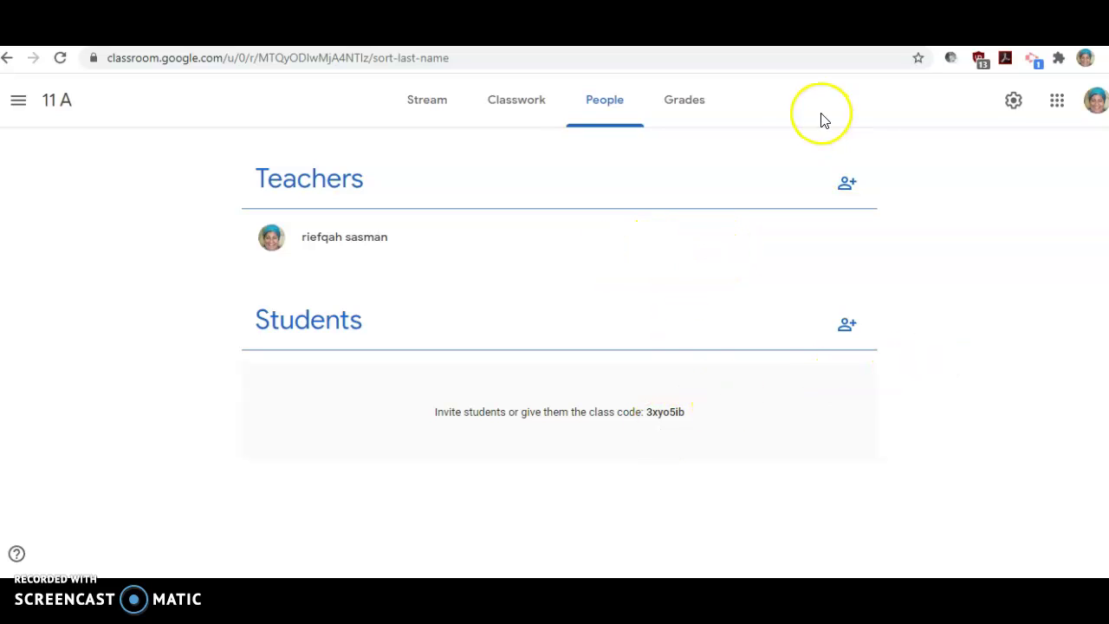
Look at the grades of class 11 A and return to its stream.
{"action": "left_click", "coordinate": [691, 111]}
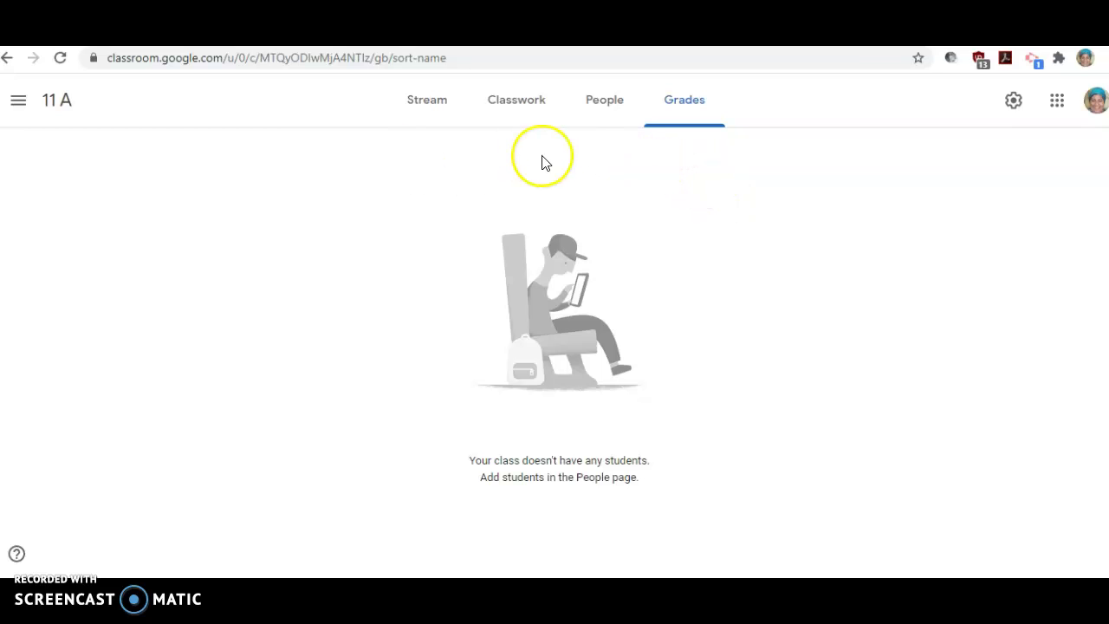
{"action": "left_click", "coordinate": [422, 104]}
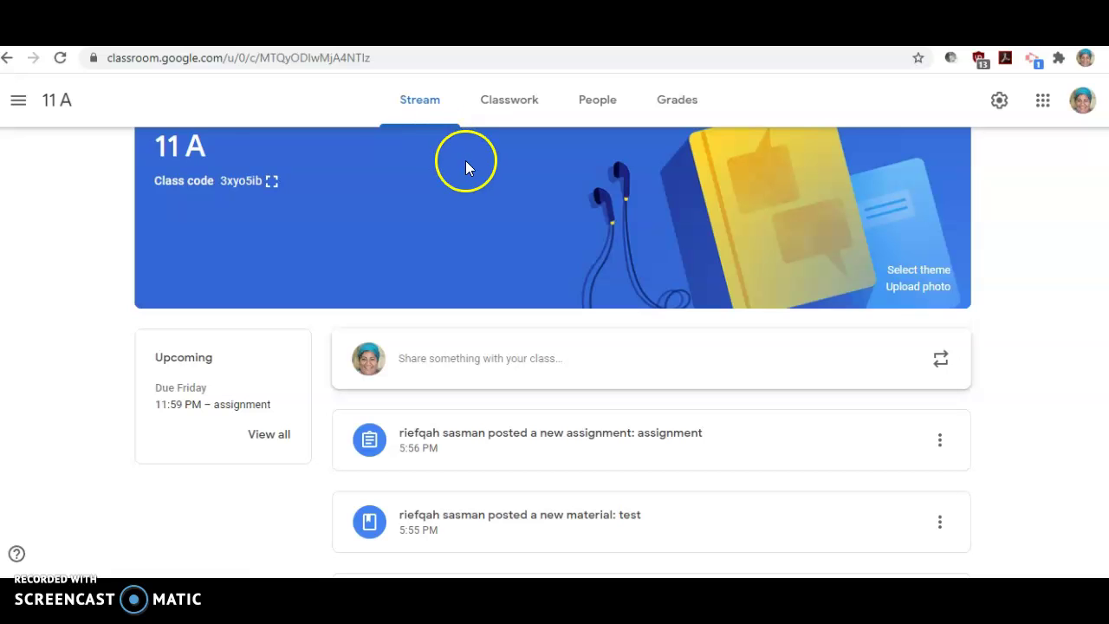
Go to the overview of all classes and look at the class code form for joining a class, leaving it empty.
{"action": "left_click", "coordinate": [17, 104]}
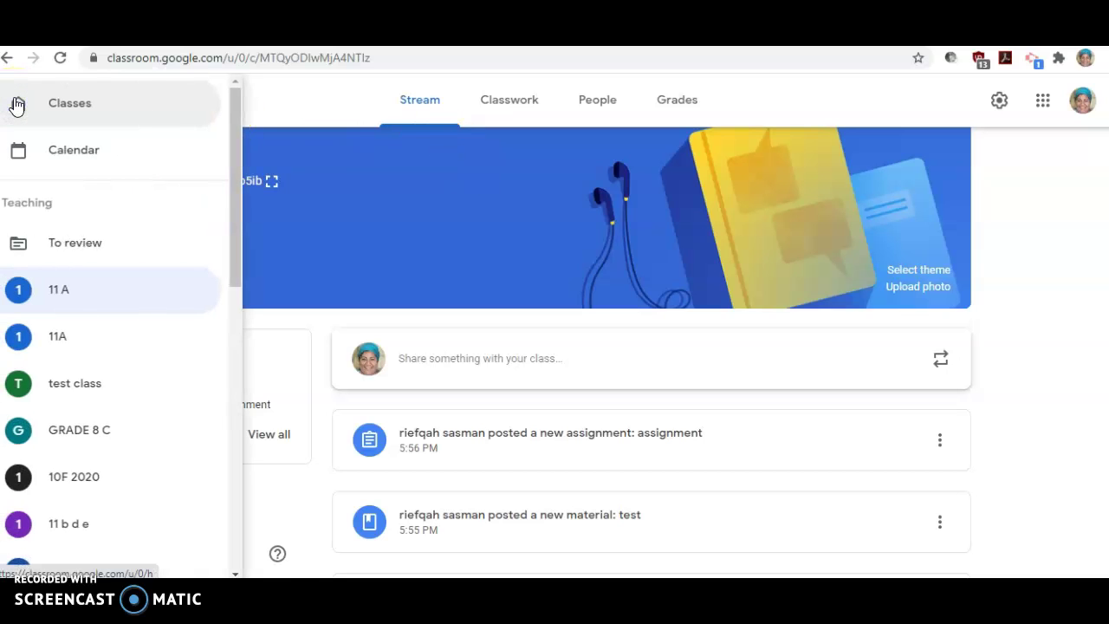
{"action": "left_click", "coordinate": [112, 120]}
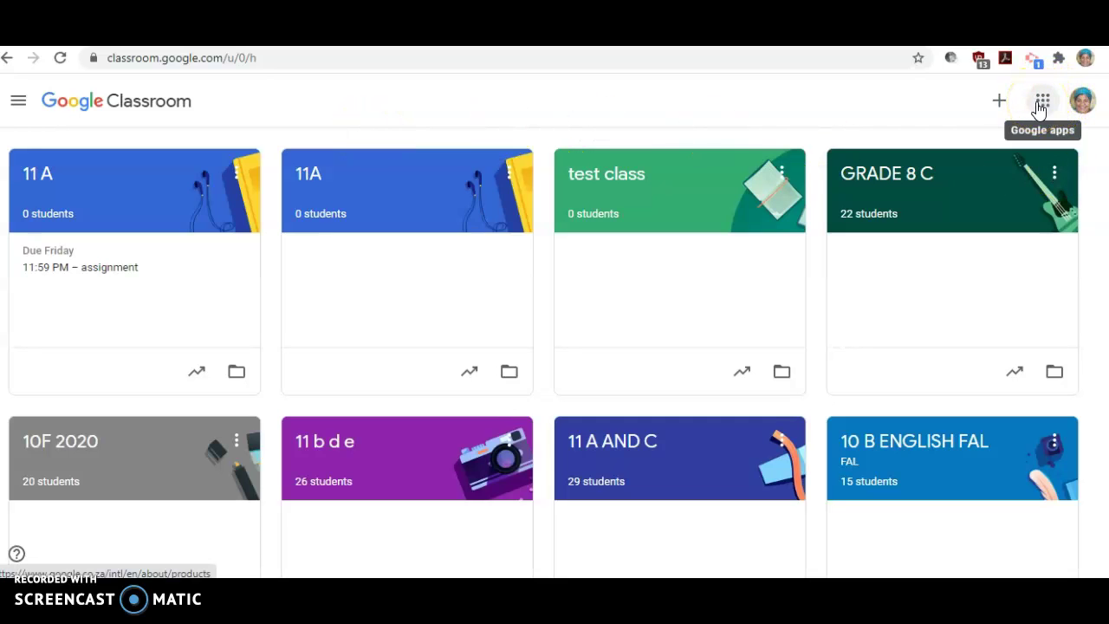
{"action": "left_click", "coordinate": [1000, 101]}
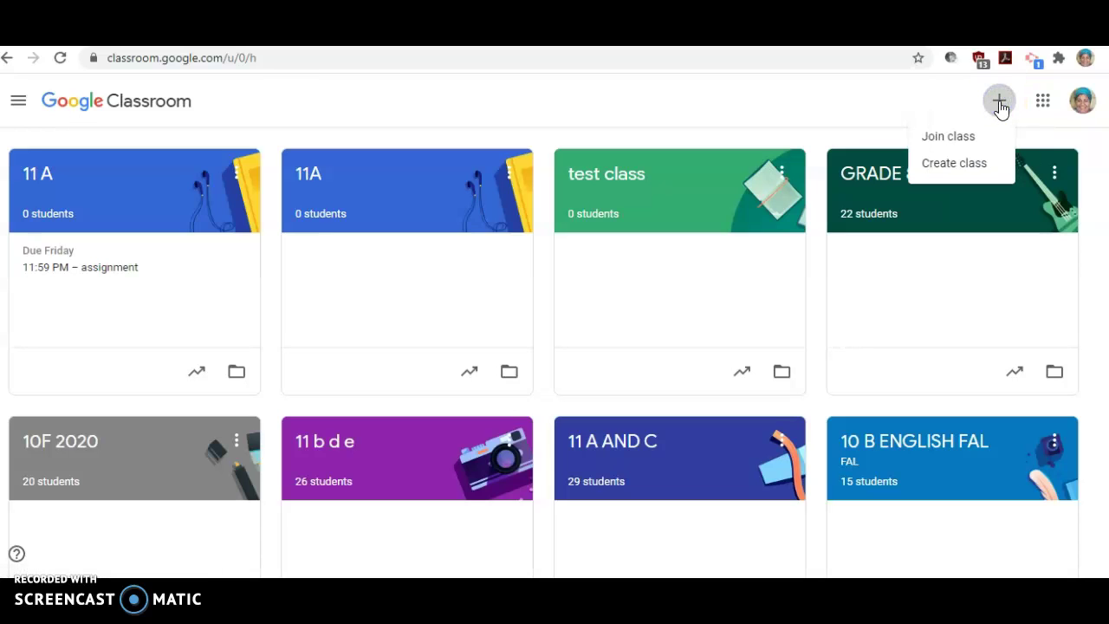
{"action": "left_click", "coordinate": [938, 138]}
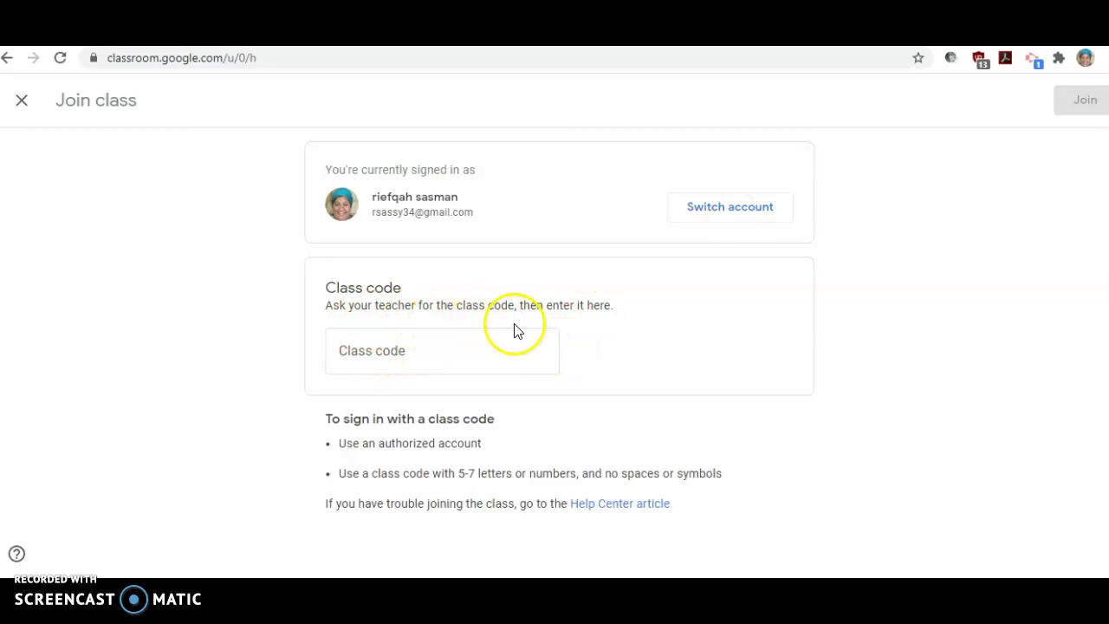
{"action": "left_click", "coordinate": [397, 349]}
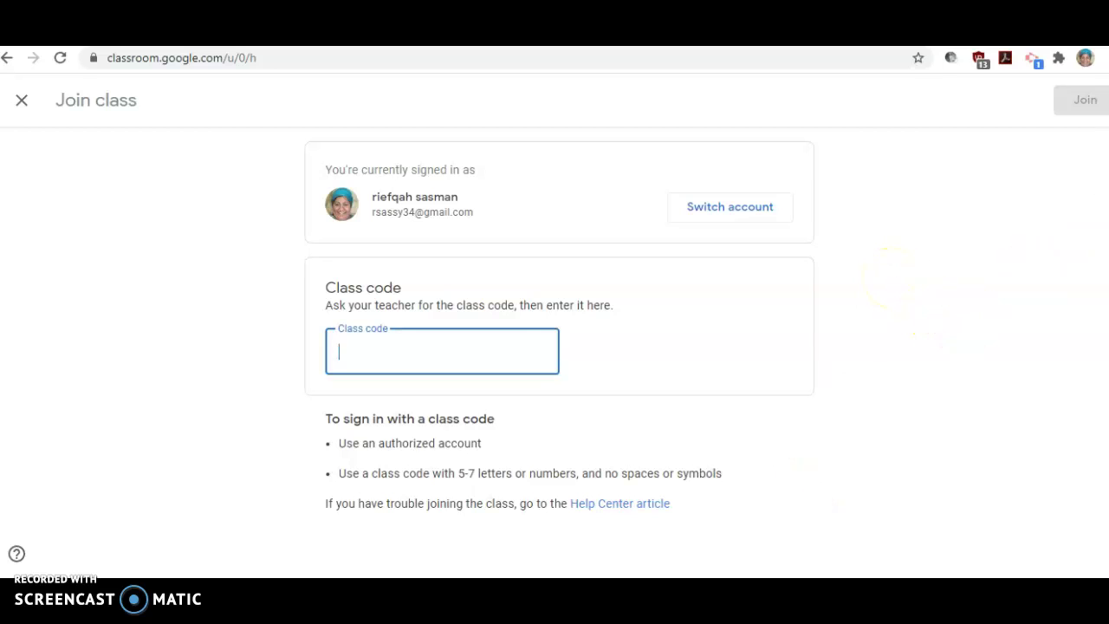
{"action": "left_click", "coordinate": [21, 102]}
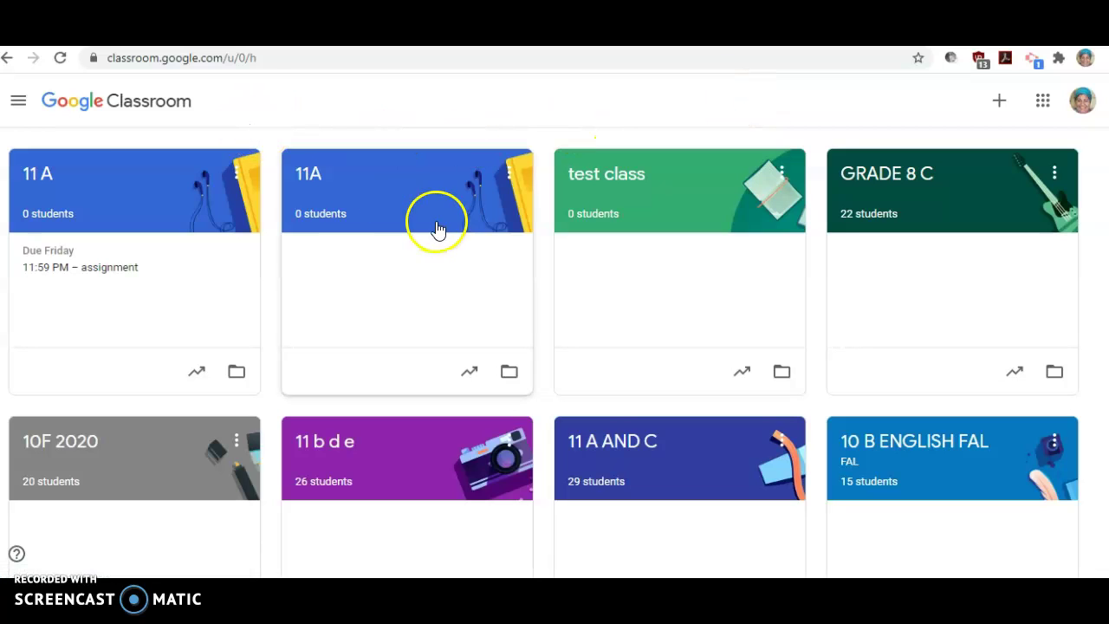
{"action": "left_click", "coordinate": [496, 285]}
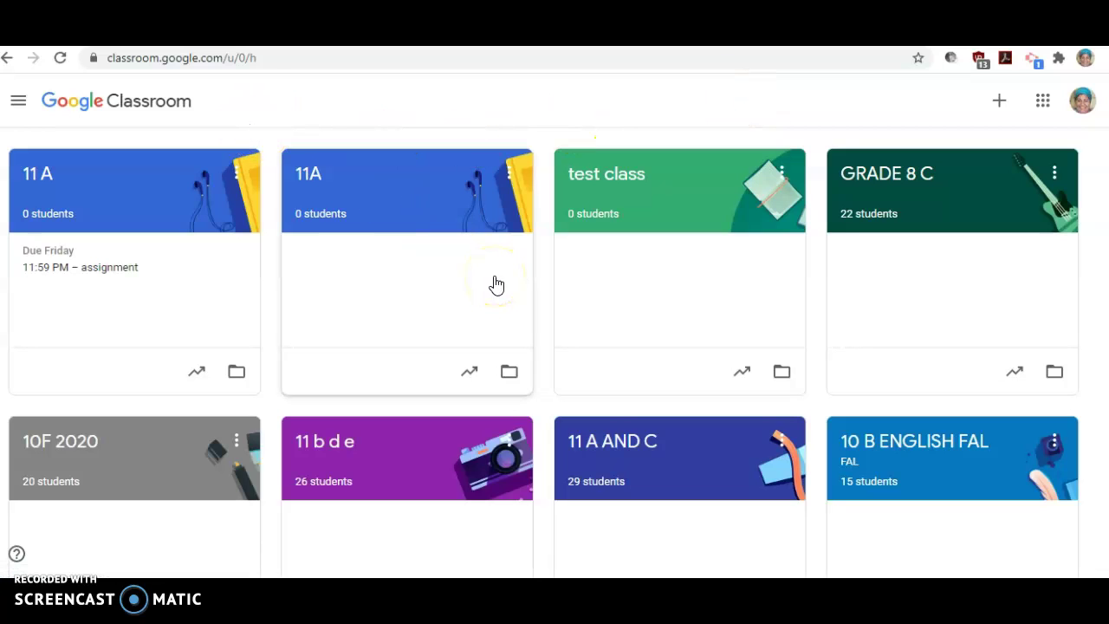
{"action": "left_click", "coordinate": [649, 341]}
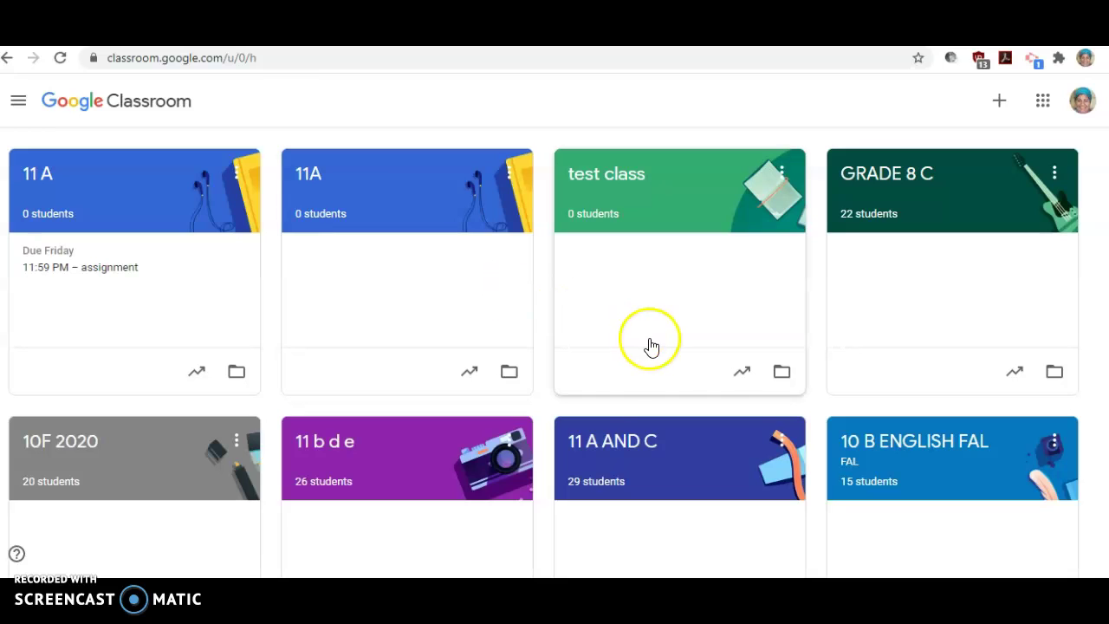